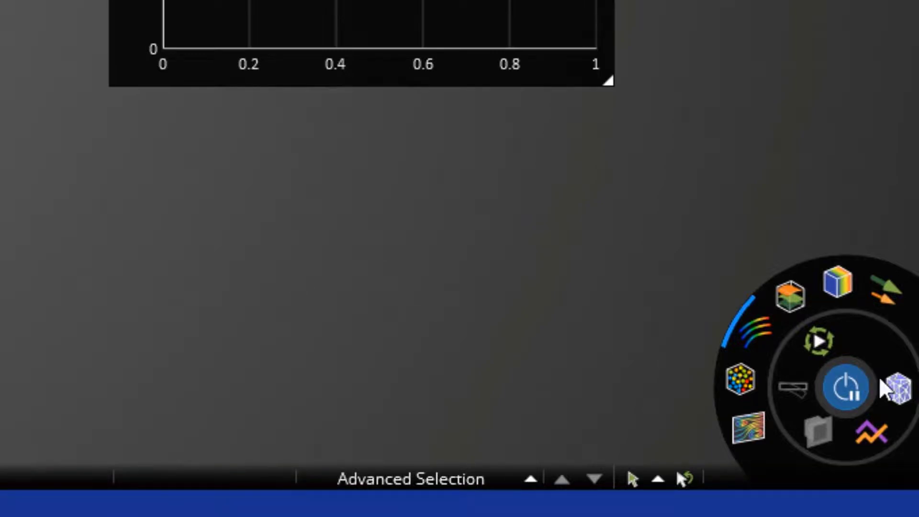
Show the simulation mesh on the whole air intake model and bring the intake pipe on top
{"action": "left_click", "coordinate": [898, 391]}
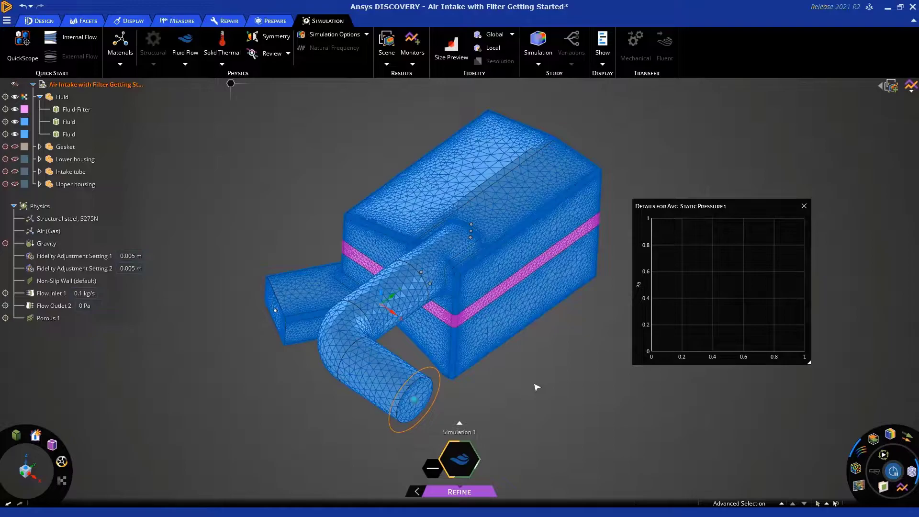
{"action": "middle_click_drag", "start_coordinate": [533, 371], "coordinate": [407, 352]}
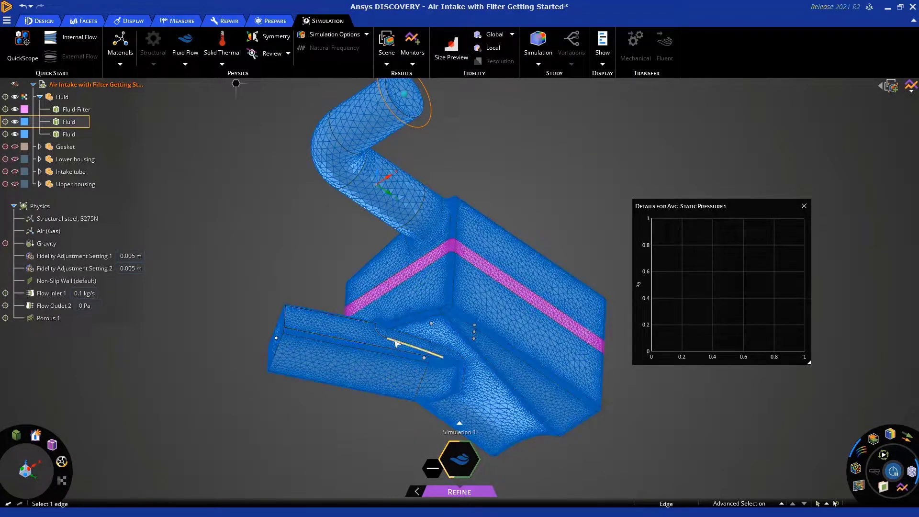
{"action": "scroll", "coordinate": [397, 355], "scroll_direction": "up", "scroll_amount": 5}
{"action": "scroll", "coordinate": [399, 336], "scroll_direction": "up", "scroll_amount": 2}
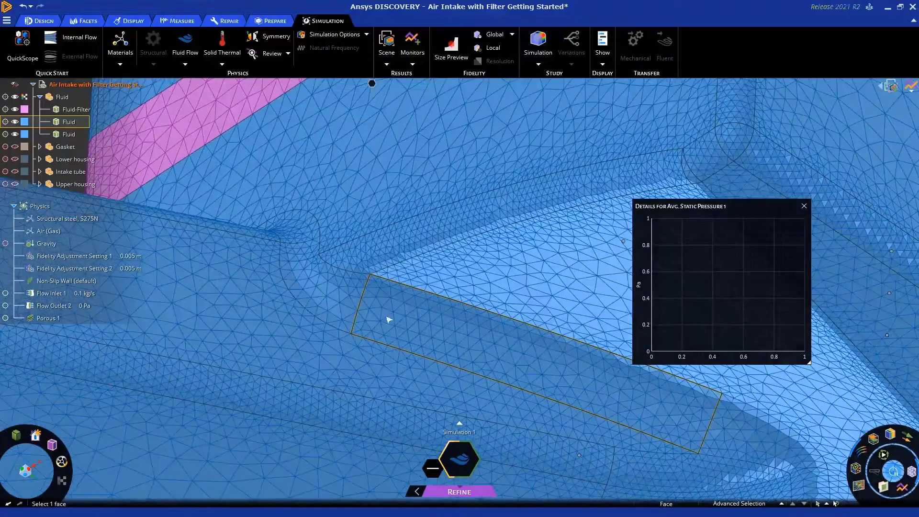
Inspect the mesh on the lower pipe from above and close up
{"action": "middle_click_drag", "start_coordinate": [371, 301], "coordinate": [407, 353]}
{"action": "scroll", "coordinate": [405, 335], "scroll_direction": "down", "scroll_amount": 4}
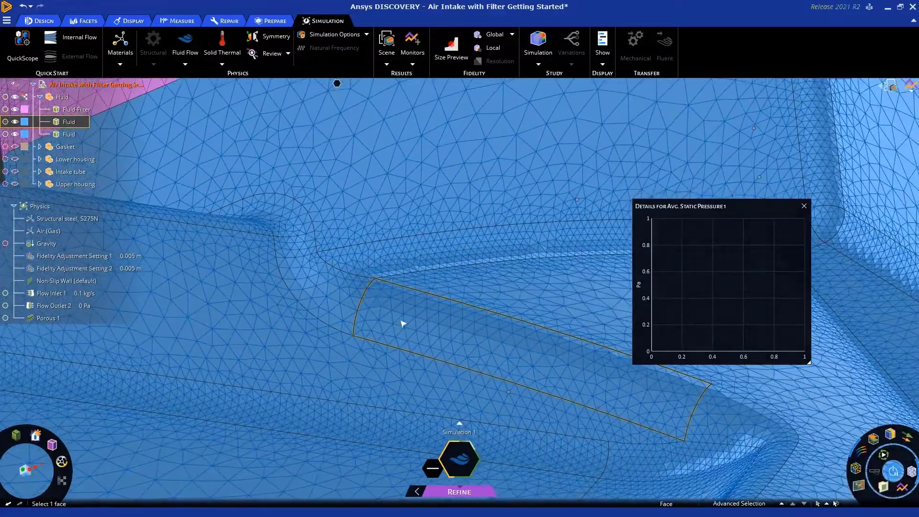
{"action": "scroll", "coordinate": [441, 318], "scroll_direction": "down", "scroll_amount": 5}
{"action": "scroll", "coordinate": [227, 287], "scroll_direction": "up", "scroll_amount": 5}
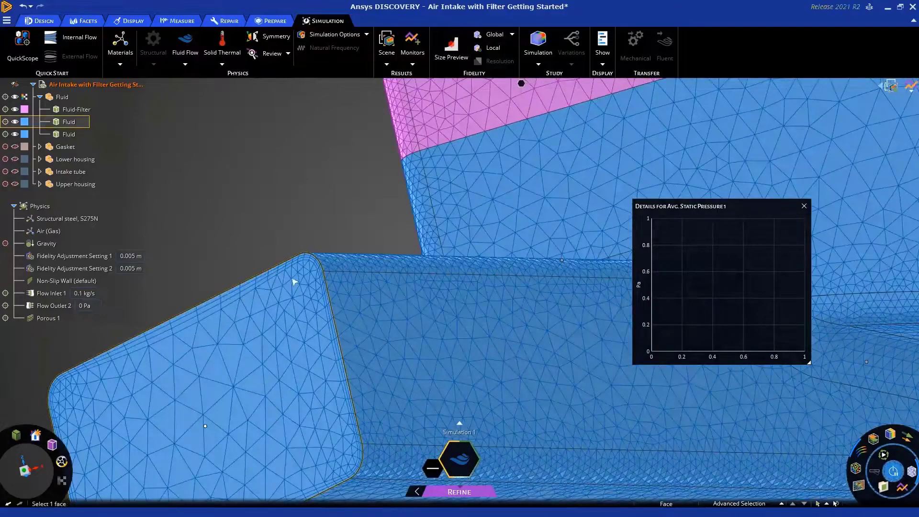
{"action": "scroll", "coordinate": [311, 280], "scroll_direction": "down", "scroll_amount": 4}
{"action": "middle_click_drag", "start_coordinate": [312, 280], "coordinate": [493, 377]}
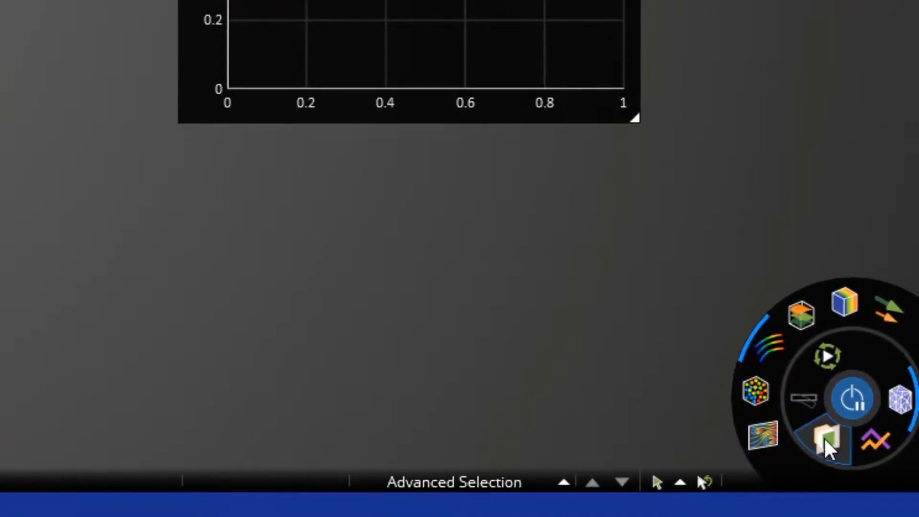
Place a section plane through the model and push it deeper into the filter housing
{"action": "left_click", "coordinate": [831, 441]}
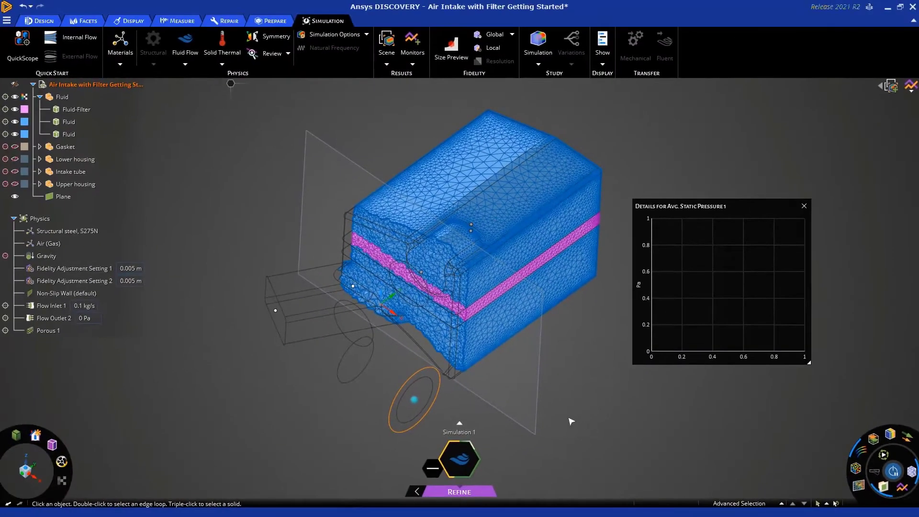
{"action": "left_click", "coordinate": [25, 214]}
{"action": "left_click_drag", "start_coordinate": [541, 388], "coordinate": [562, 374]}
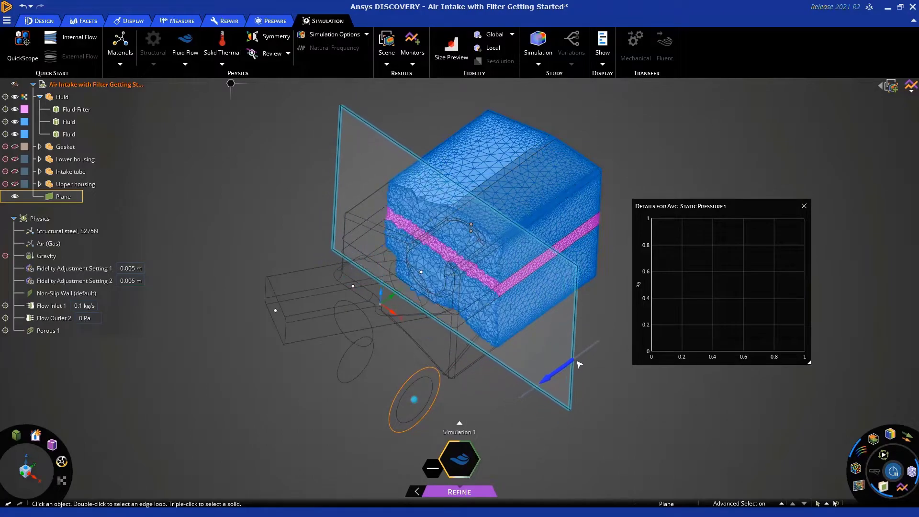
{"action": "left_click", "coordinate": [517, 417]}
Reposition the section plane with the Move tool, orbit the sliced model, then exit the tool
{"action": "left_click", "coordinate": [580, 345]}
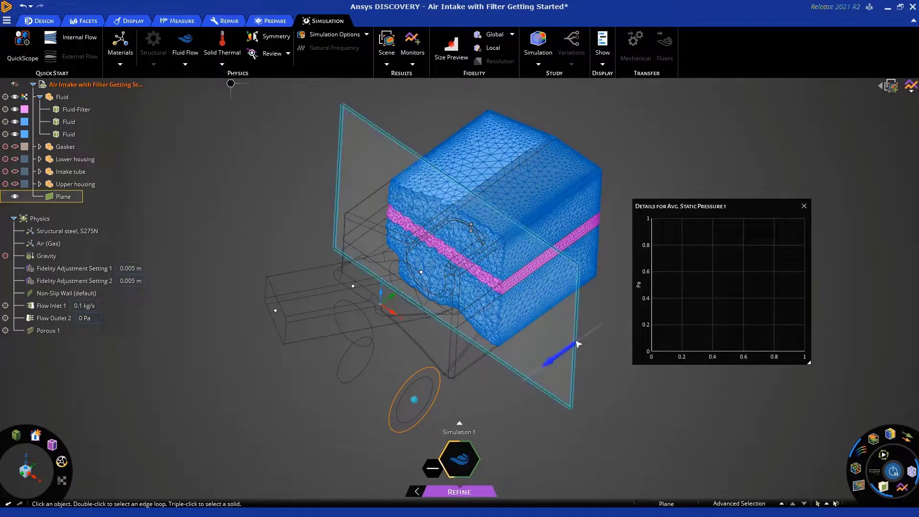
{"action": "key", "text": "m"}
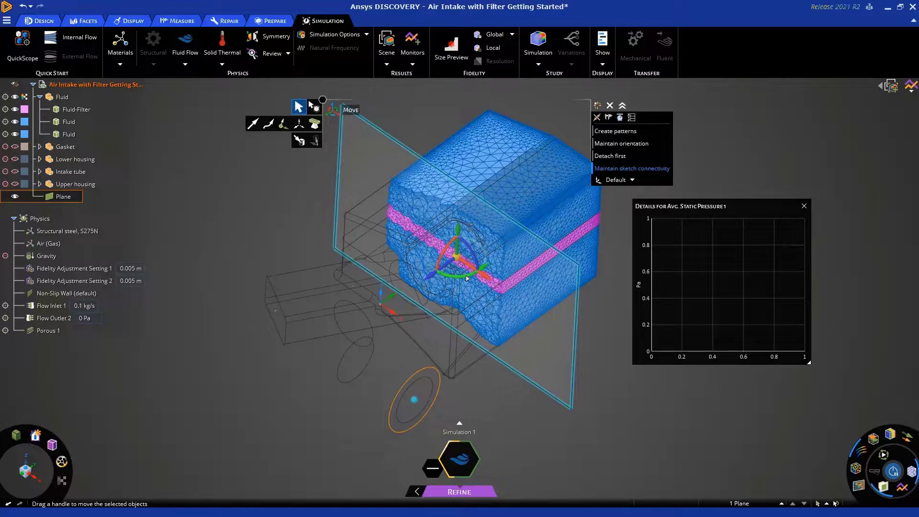
{"action": "middle_click_drag", "start_coordinate": [467, 277], "coordinate": [550, 392]}
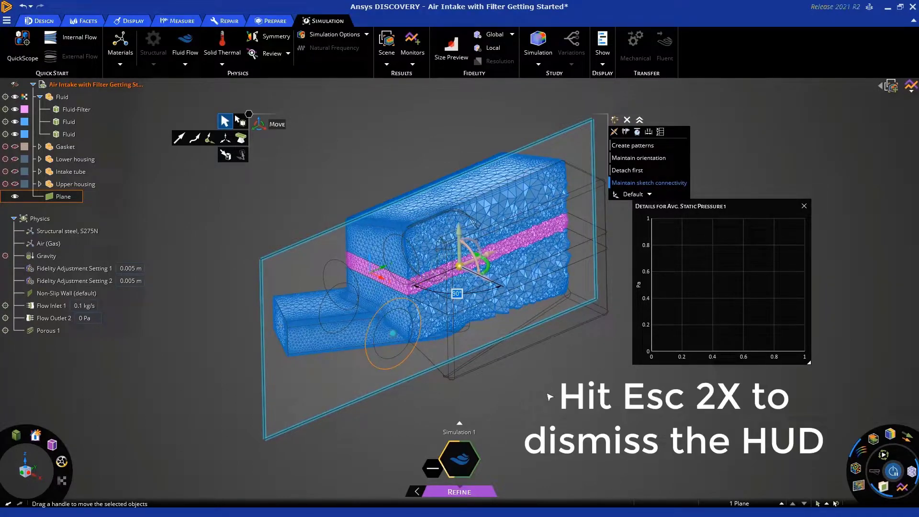
{"action": "key", "text": "Escape"}
{"action": "key", "text": "Escape"}
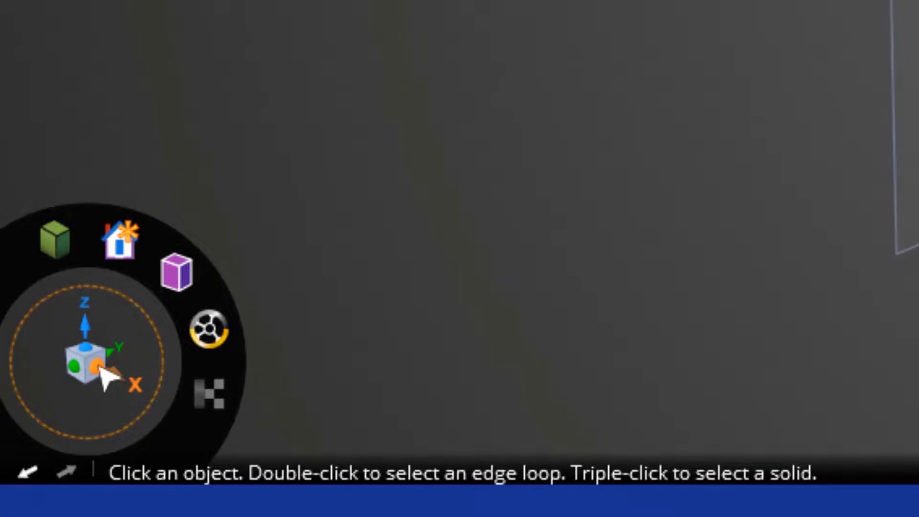
View the sliced intake along the X axis, zoomed and panned onto the filter band
{"action": "left_click", "coordinate": [99, 366]}
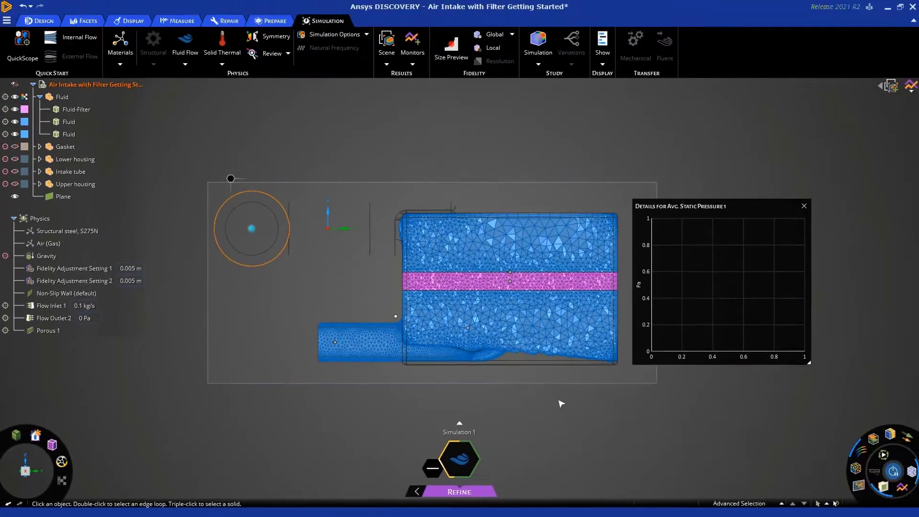
{"action": "scroll", "coordinate": [552, 413], "scroll_direction": "up", "scroll_amount": 3}
{"action": "middle_click_drag", "start_coordinate": [553, 422], "coordinate": [541, 447], "text": "ctrl"}
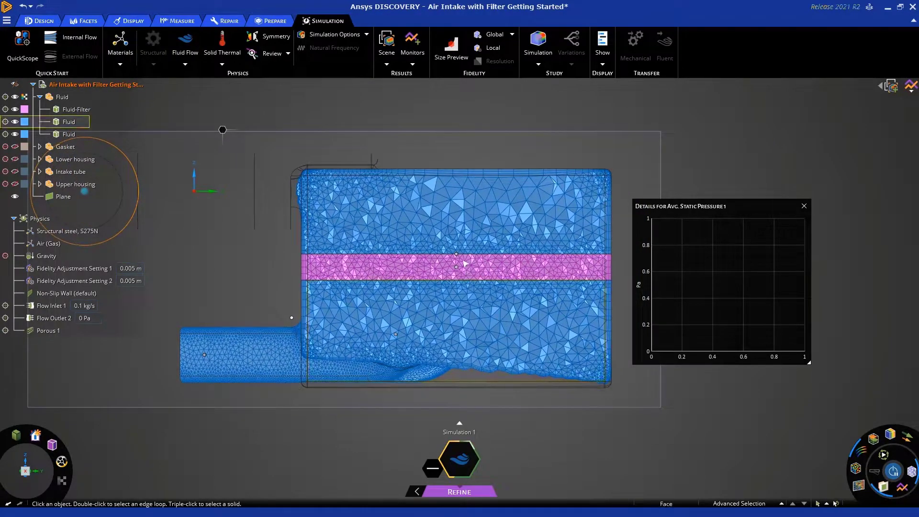
{"action": "scroll", "coordinate": [464, 263], "scroll_direction": "up", "scroll_amount": 2}
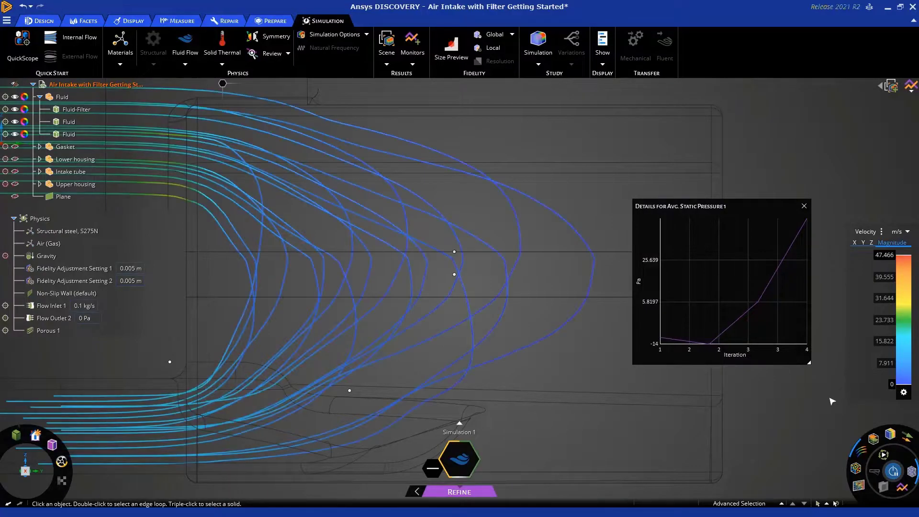
Switch to the isometric view and raise the streamline Count to its maximum
{"action": "scroll", "coordinate": [477, 254], "scroll_direction": "down", "scroll_amount": 5}
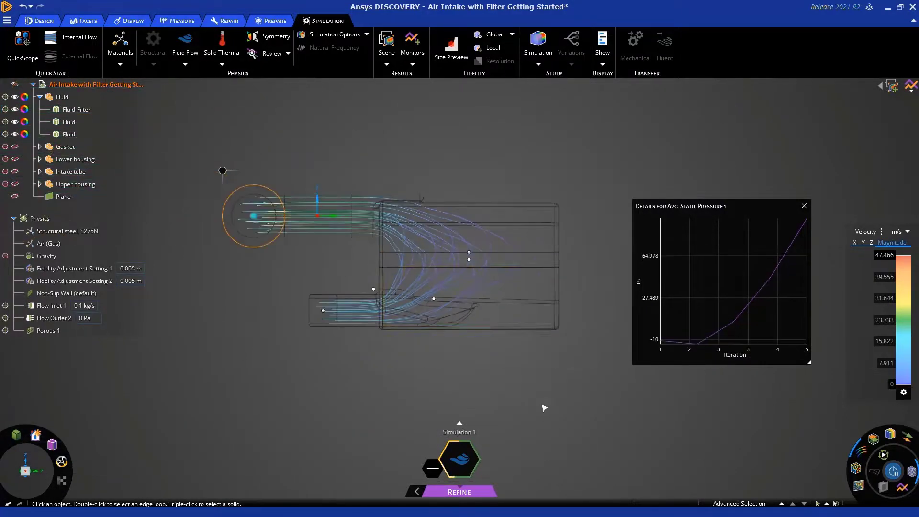
{"action": "key", "text": "h"}
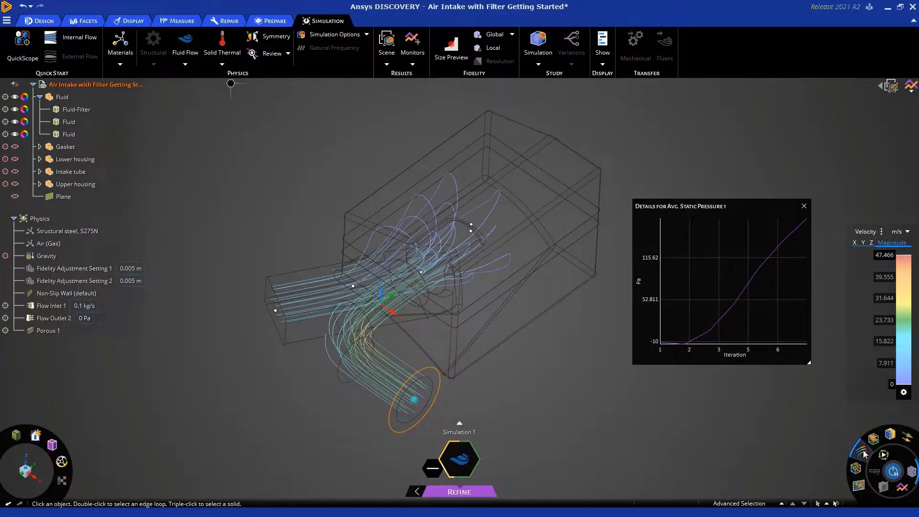
{"action": "mouse_move", "coordinate": [864, 453]}
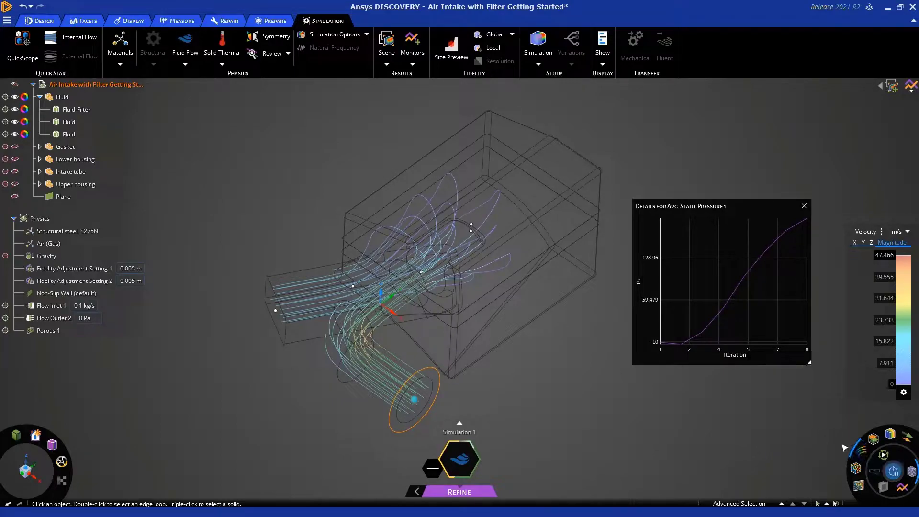
{"action": "left_click", "coordinate": [823, 434]}
{"action": "left_click_drag", "start_coordinate": [816, 424], "coordinate": [812, 401]}
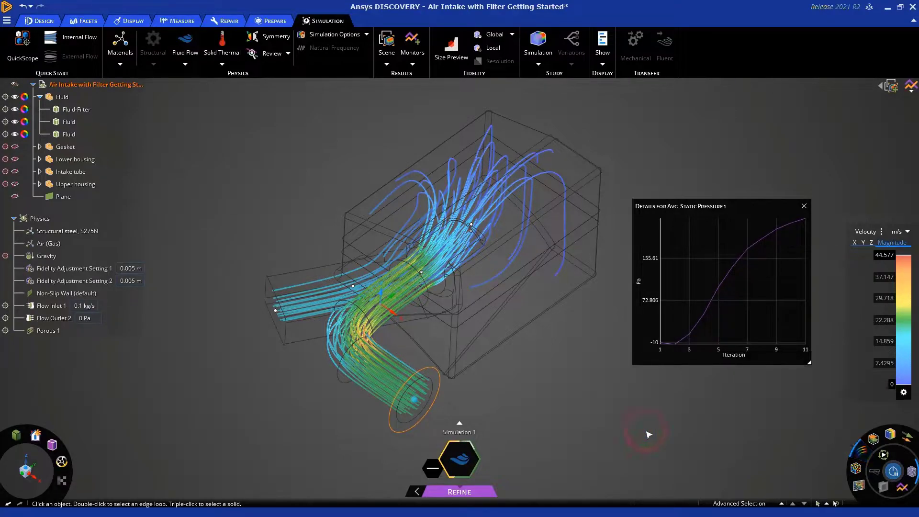
Orbit and pan around the intake tube to view the streamlines
{"action": "left_click", "coordinate": [433, 368]}
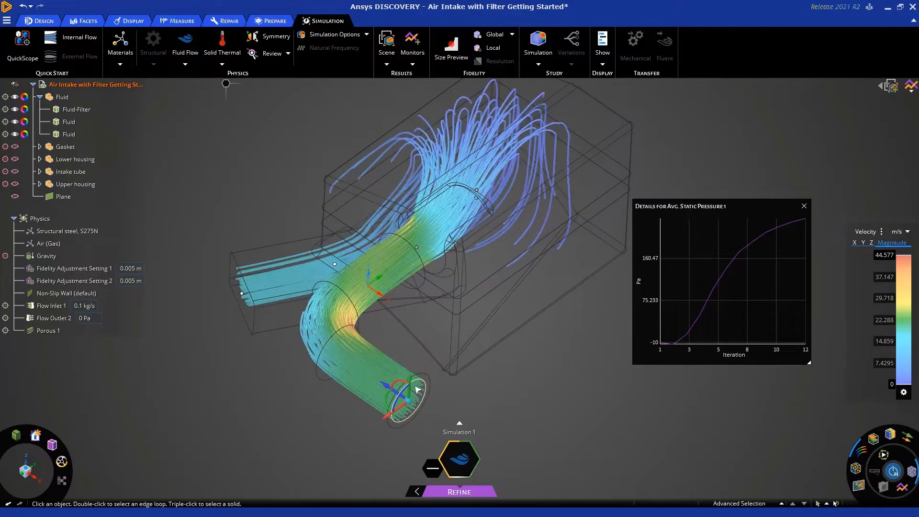
{"action": "left_click", "coordinate": [410, 435]}
{"action": "scroll", "coordinate": [410, 434], "scroll_direction": "up", "scroll_amount": 4}
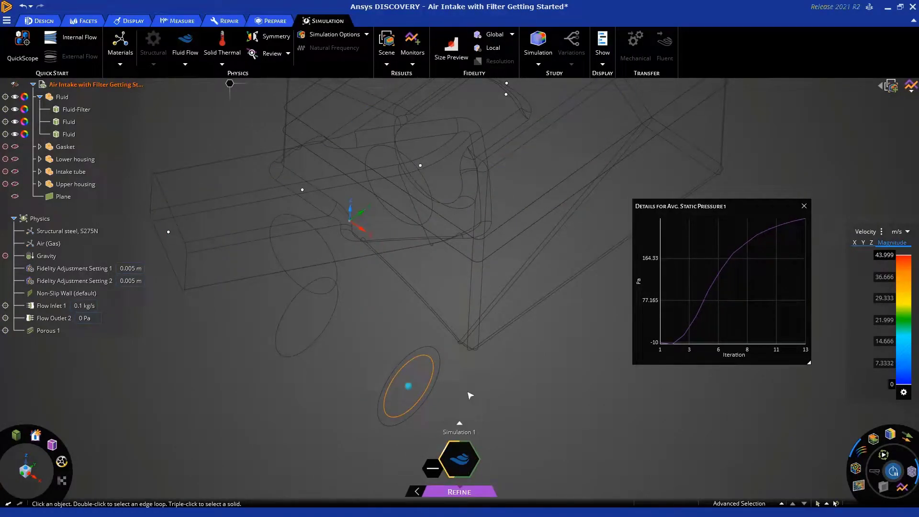
{"action": "middle_click_drag", "start_coordinate": [464, 389], "coordinate": [547, 393]}
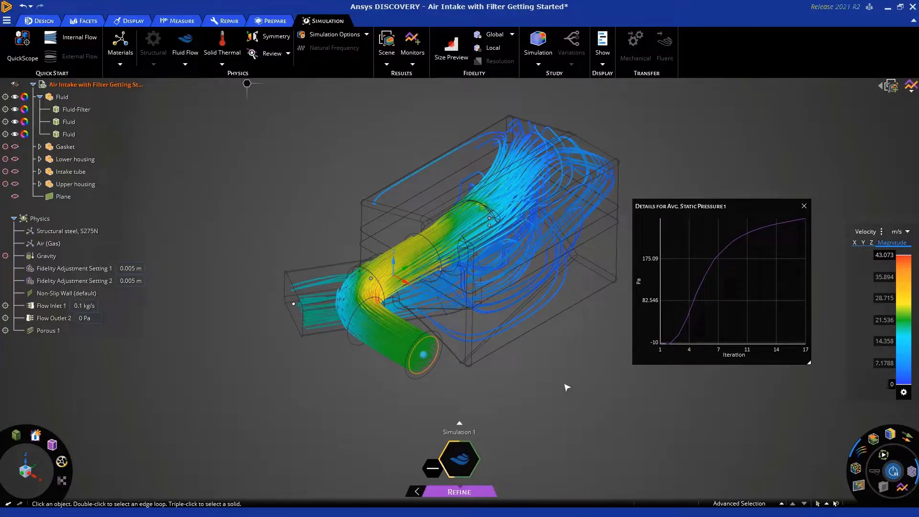
{"action": "middle_click_drag", "start_coordinate": [567, 386], "coordinate": [543, 400], "text": "shift"}
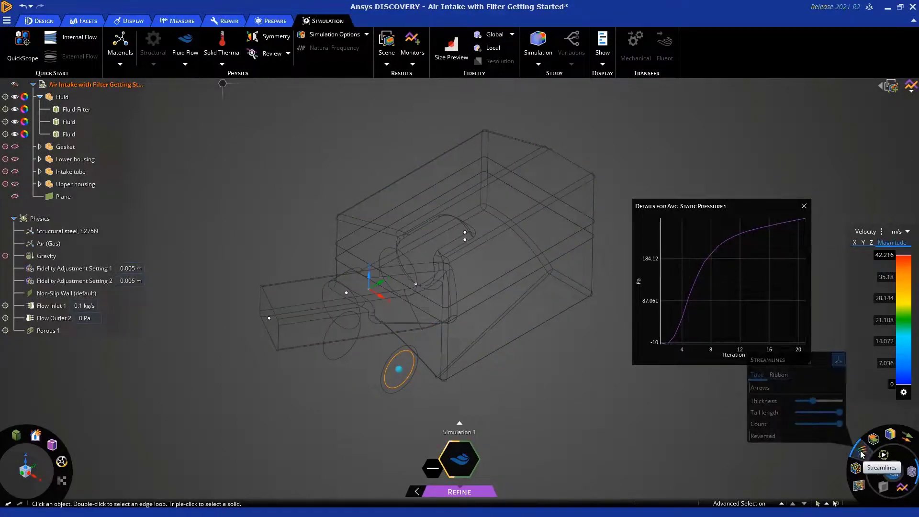
Turn off streamlines and surface contours, then orbit to see the velocity vectors end-on
{"action": "left_click", "coordinate": [855, 467]}
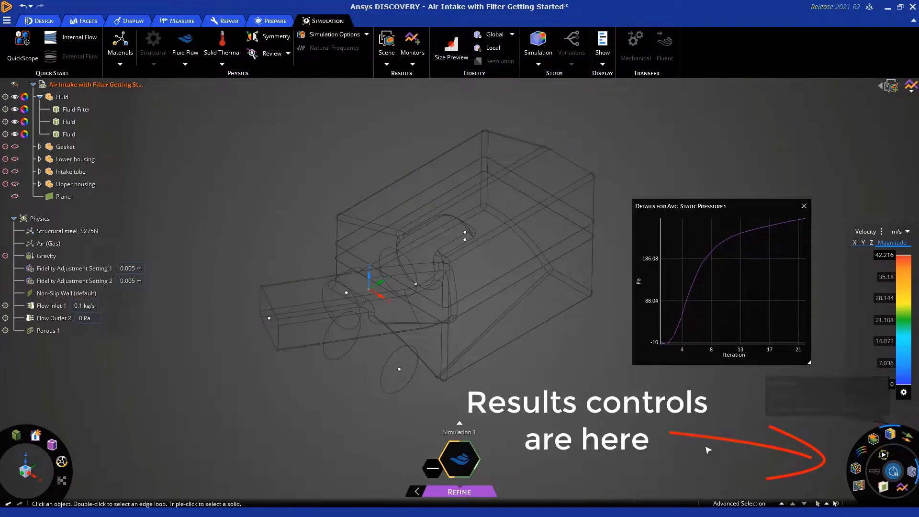
{"action": "middle_click_drag", "start_coordinate": [610, 408], "coordinate": [616, 435]}
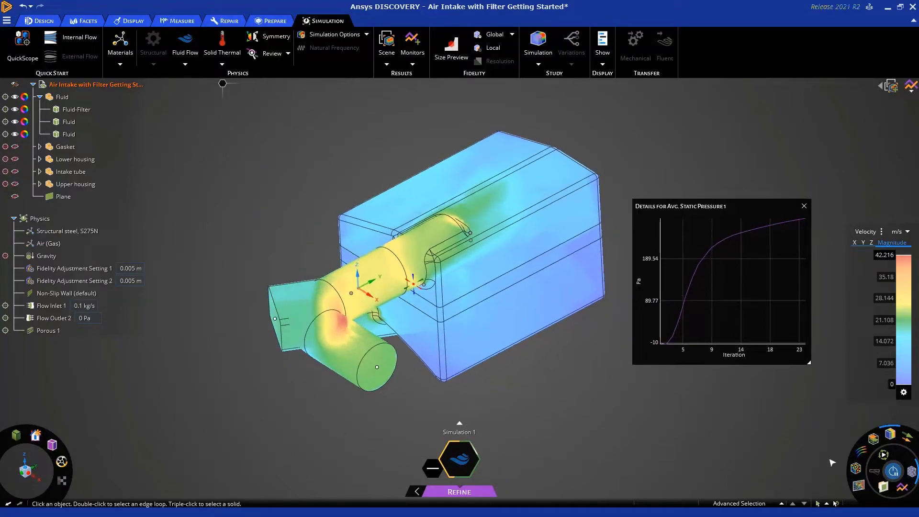
{"action": "left_click", "coordinate": [889, 435]}
{"action": "middle_click_drag", "start_coordinate": [599, 422], "coordinate": [522, 316]}
{"action": "scroll", "coordinate": [498, 272], "scroll_direction": "up", "scroll_amount": 3}
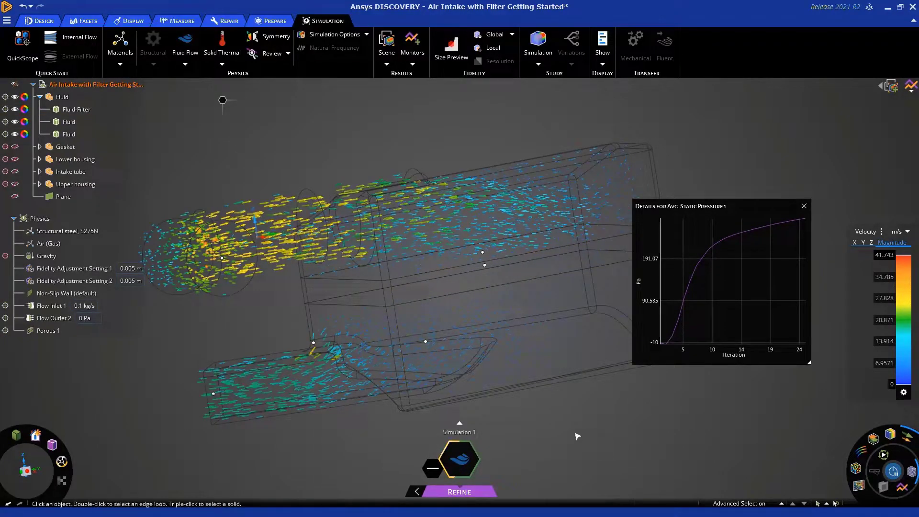
{"action": "middle_click_drag", "start_coordinate": [578, 437], "coordinate": [632, 461]}
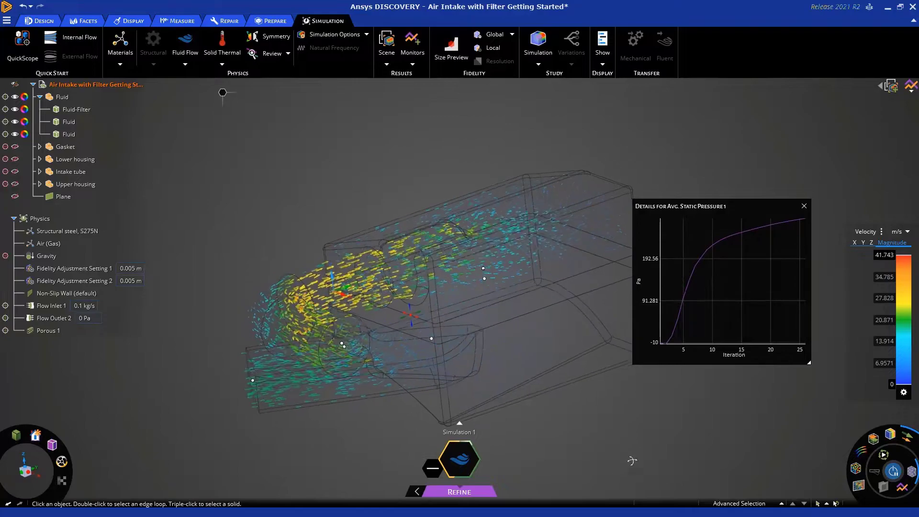
Switch the results display to velocity streamlines and orbit to inspect the flow
{"action": "left_click", "coordinate": [872, 439]}
{"action": "left_click", "coordinate": [861, 450]}
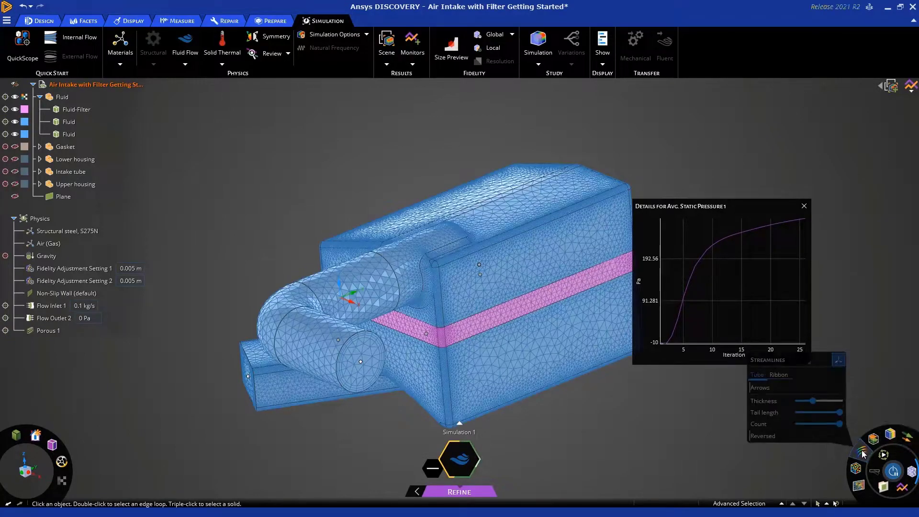
{"action": "middle_click_drag", "start_coordinate": [573, 426], "coordinate": [744, 425]}
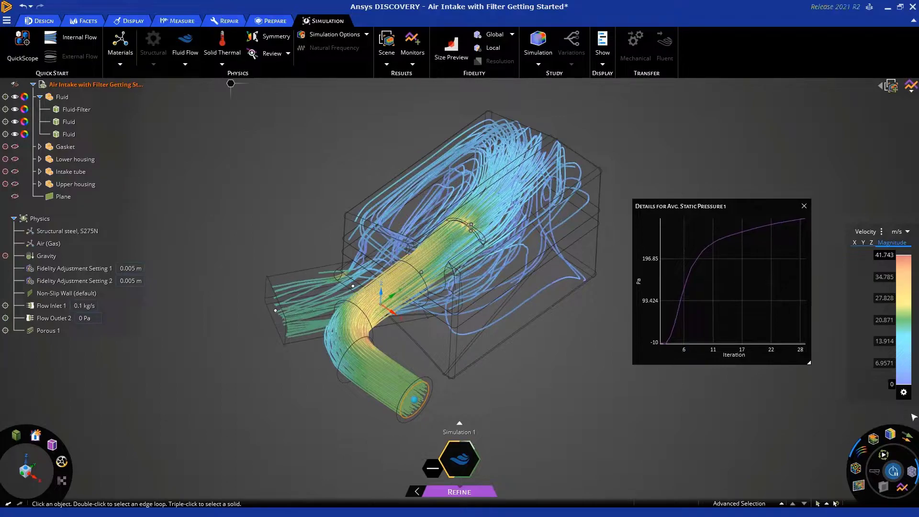
{"action": "left_click", "coordinate": [912, 472]}
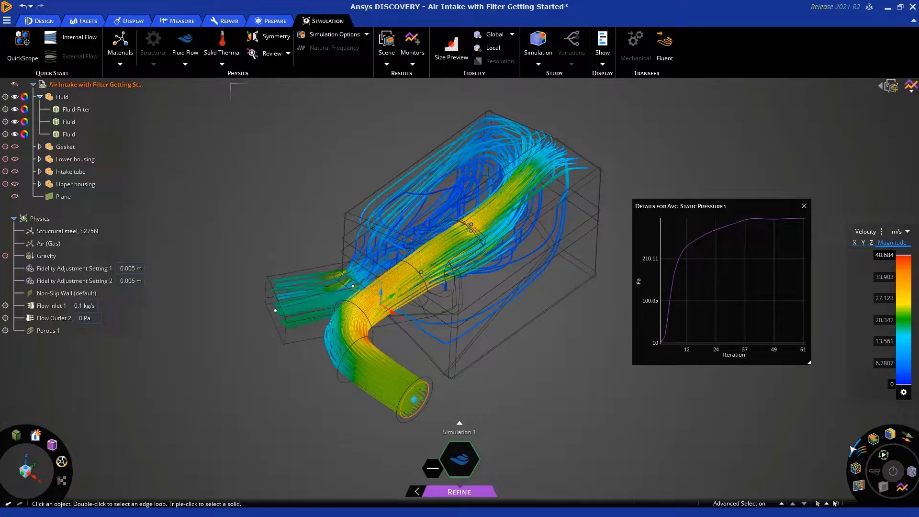
Close the static pressure monitor plot and switch the display to surface contours
{"action": "left_click", "coordinate": [804, 205]}
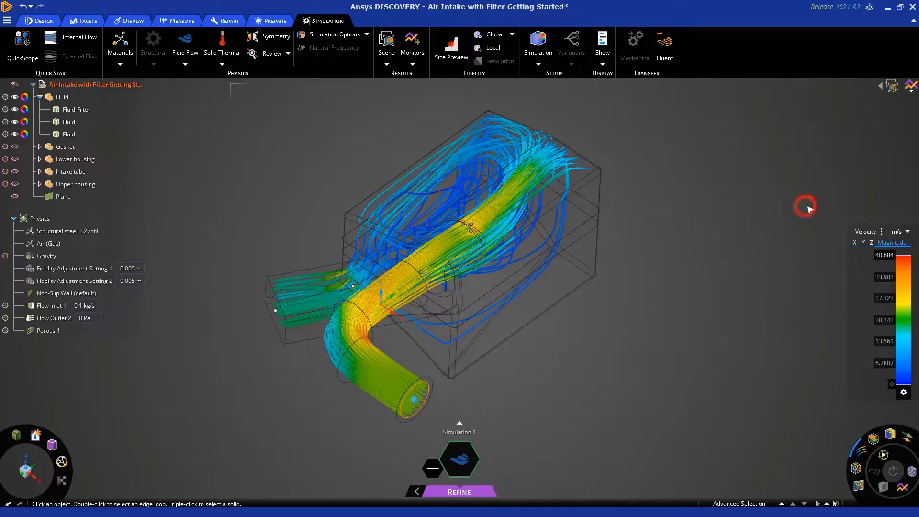
{"action": "left_click", "coordinate": [625, 375]}
{"action": "left_click", "coordinate": [873, 438]}
{"action": "left_click", "coordinate": [890, 433]}
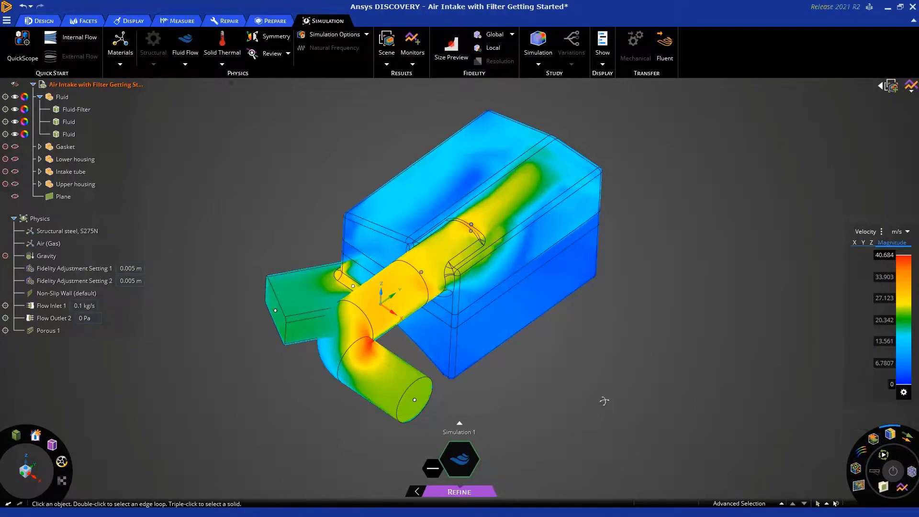
{"action": "middle_click_drag", "start_coordinate": [605, 404], "coordinate": [231, 83]}
{"action": "middle_click_drag", "start_coordinate": [492, 297], "coordinate": [512, 311]}
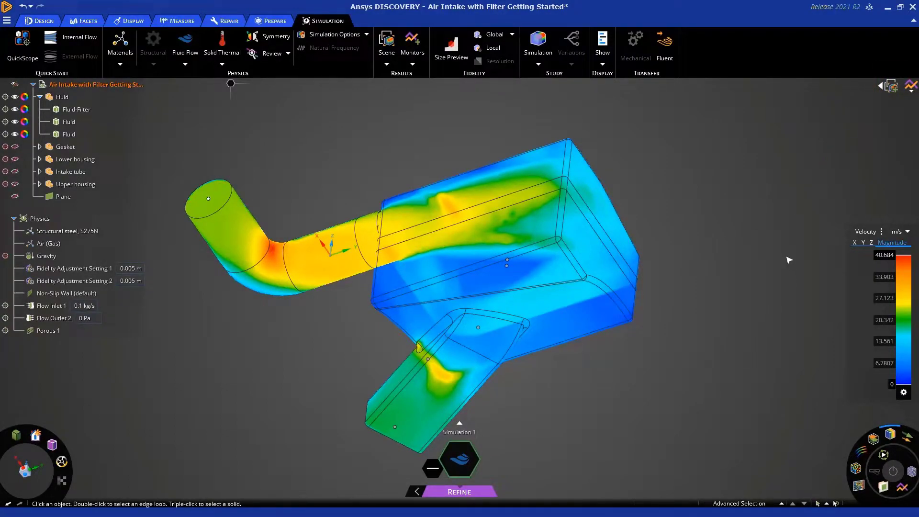
Set the contour legend to Static Pressure with Outer surface display priority
{"action": "left_click", "coordinate": [879, 232]}
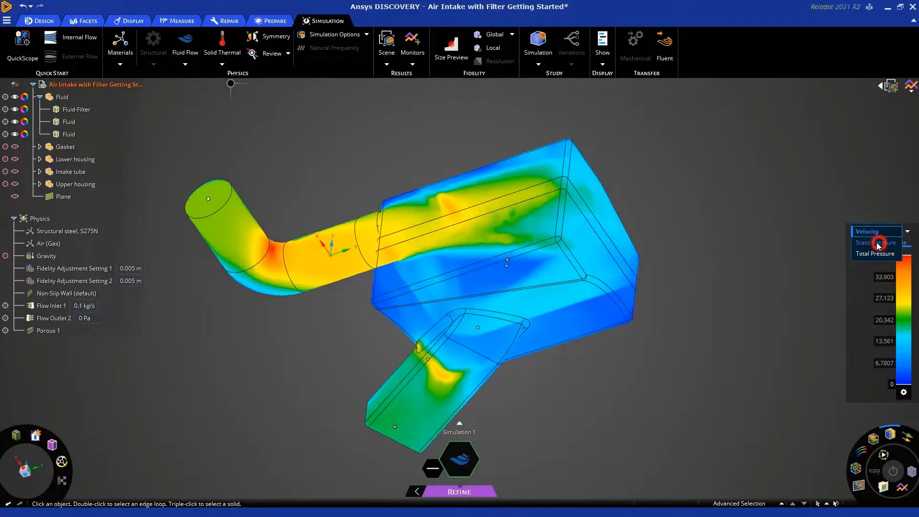
{"action": "left_click", "coordinate": [879, 243]}
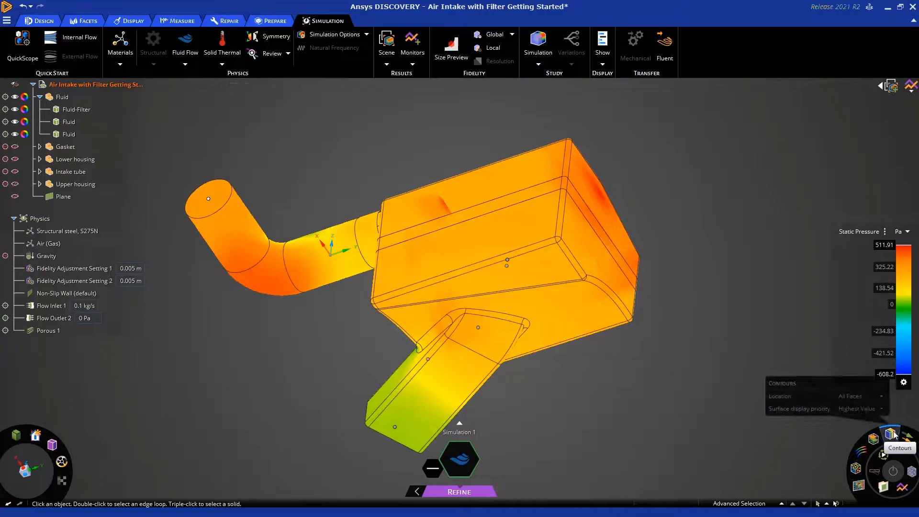
{"action": "left_click", "coordinate": [881, 409]}
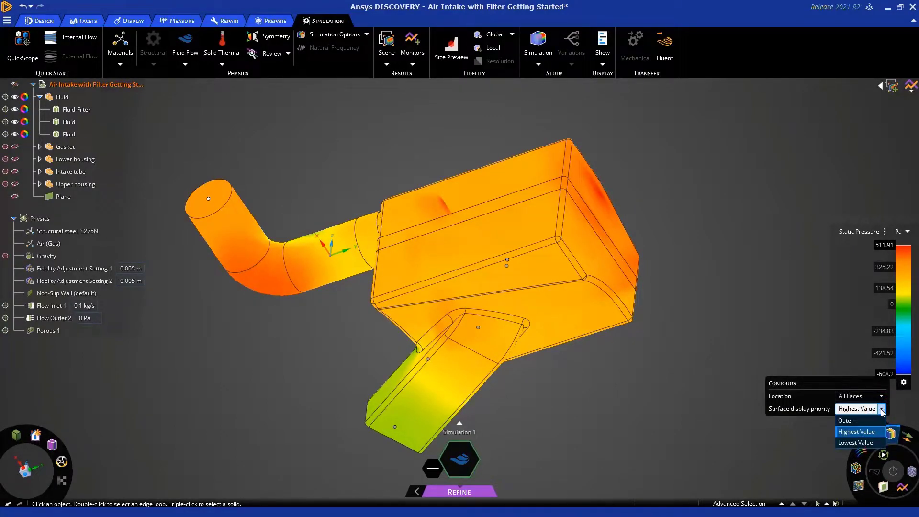
{"action": "left_click", "coordinate": [845, 420]}
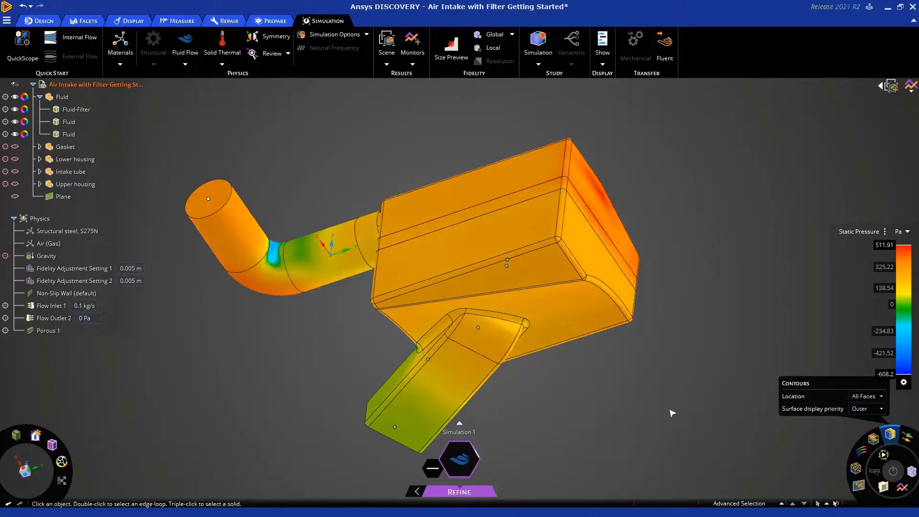
Frame the low-pressure region near the outlet, briefly toggling the mesh overlay on and off
{"action": "middle_click_drag", "start_coordinate": [669, 408], "coordinate": [599, 273]}
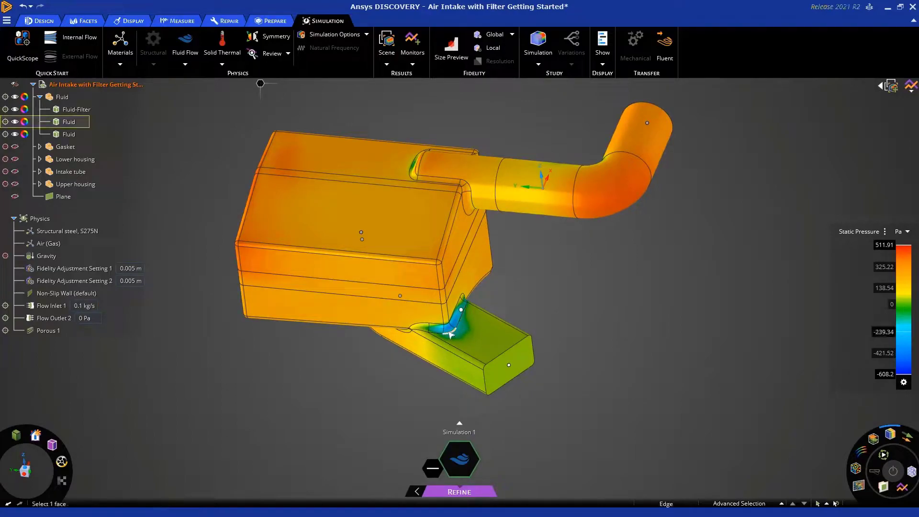
{"action": "scroll", "coordinate": [463, 328], "scroll_direction": "up", "scroll_amount": 5}
{"action": "scroll", "coordinate": [640, 269], "scroll_direction": "down", "scroll_amount": 2}
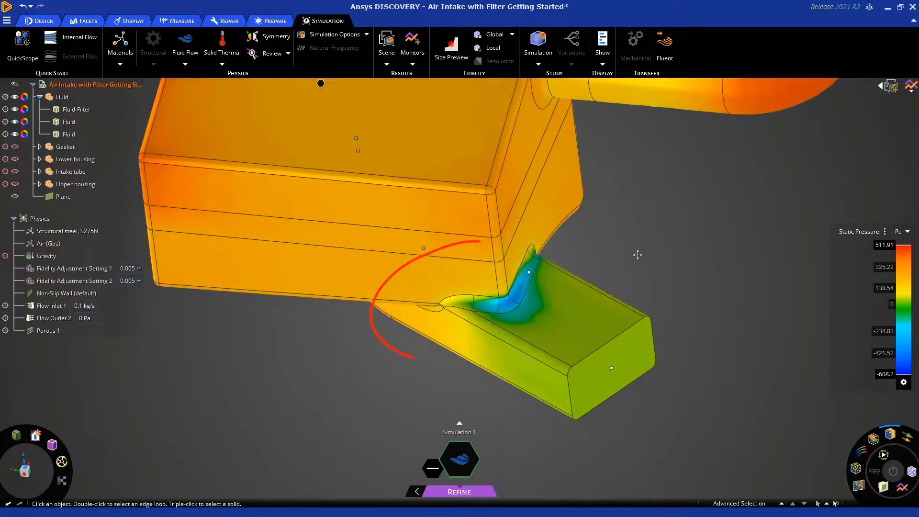
{"action": "mouse_move", "coordinate": [637, 254]}
{"action": "middle_mouse_down"}
{"action": "mouse_move", "coordinate": [628, 285]}
{"action": "mouse_move", "coordinate": [656, 301]}
{"action": "middle_mouse_up"}
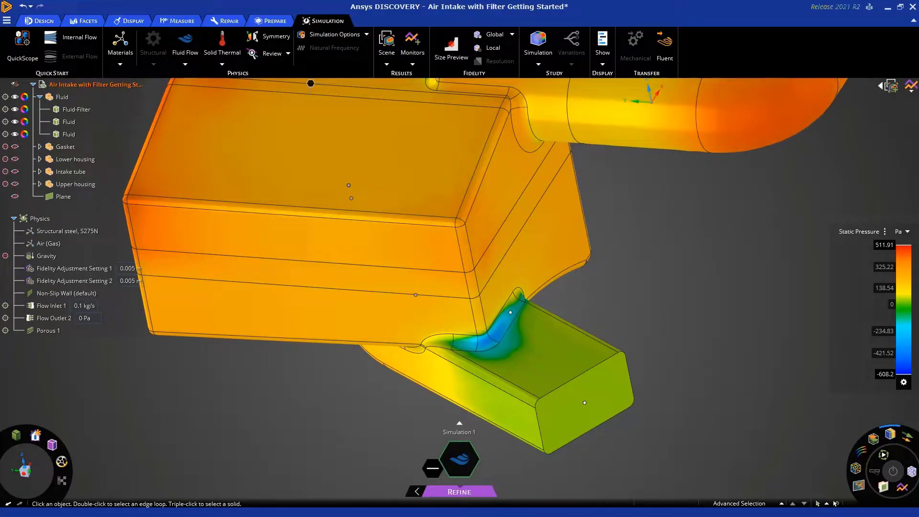
{"action": "left_click", "coordinate": [911, 471]}
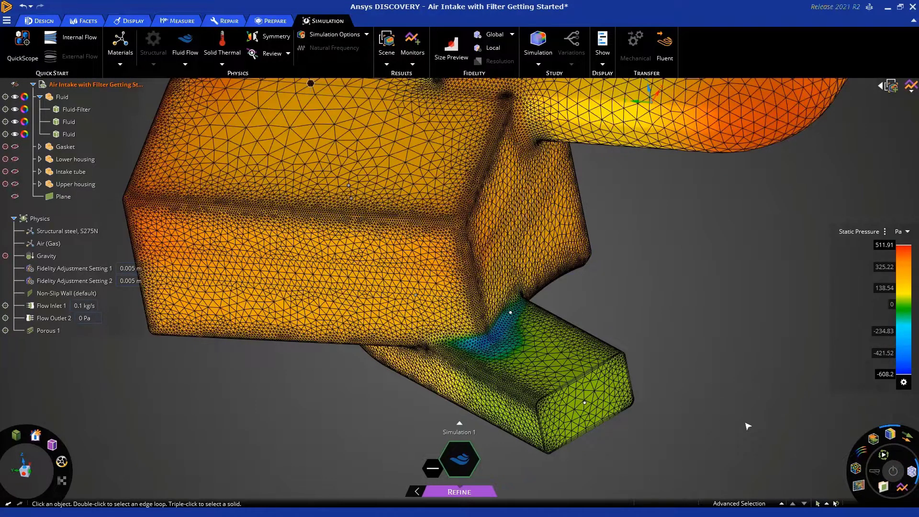
{"action": "left_click", "coordinate": [911, 472]}
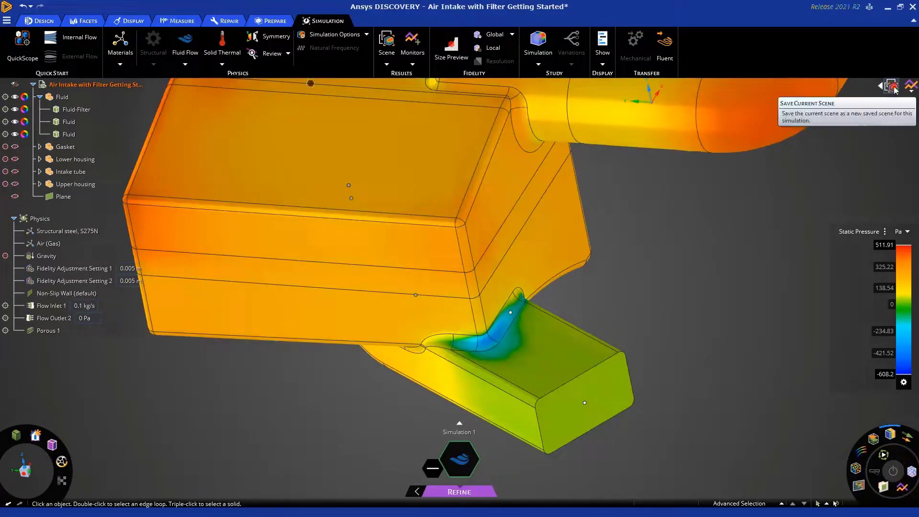
{"action": "scroll", "coordinate": [646, 306], "scroll_direction": "down", "scroll_amount": 5}
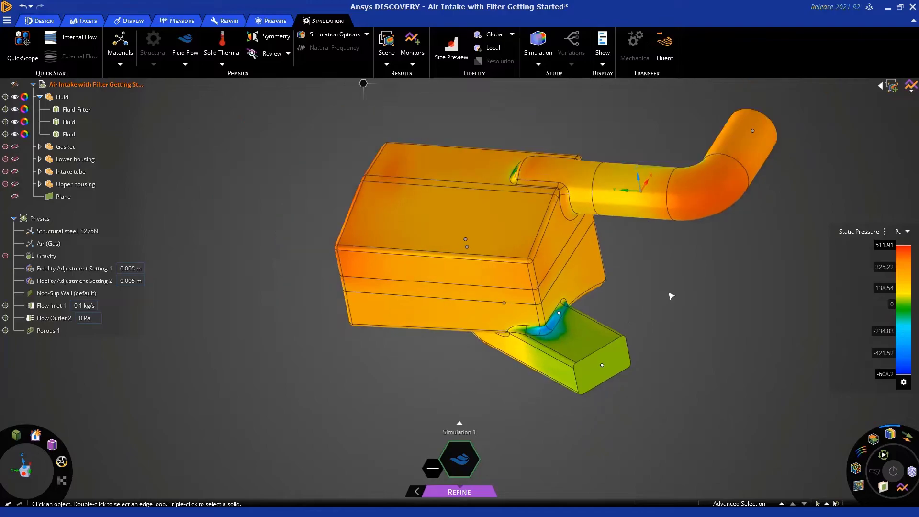
{"action": "middle_click_drag", "start_coordinate": [667, 293], "coordinate": [474, 291]}
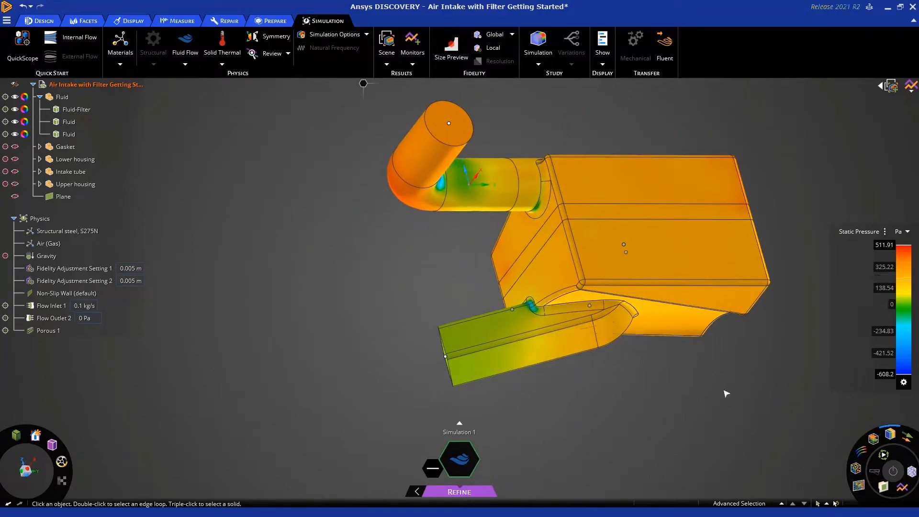
Snap to a standard view and show velocity vectors coloured by Velocity
{"action": "middle_click_drag", "start_coordinate": [724, 392], "coordinate": [570, 397], "text": "shift"}
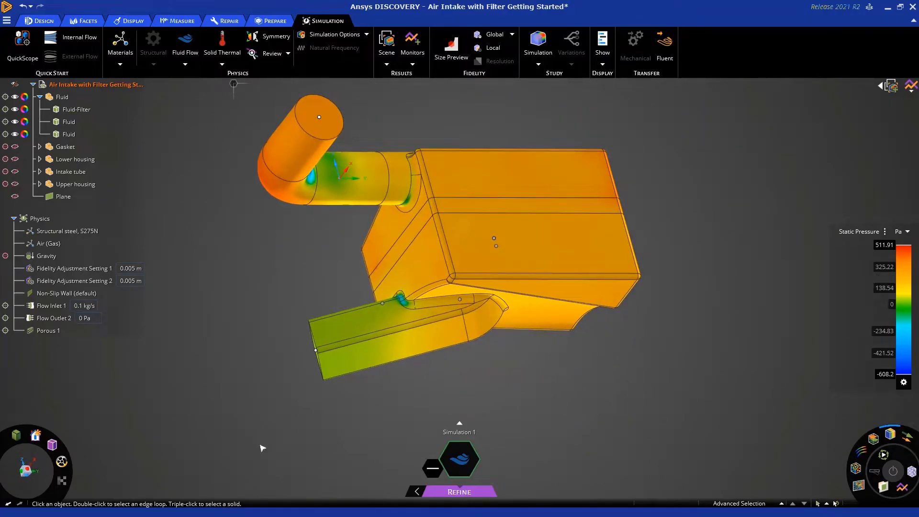
{"action": "left_click", "coordinate": [28, 470]}
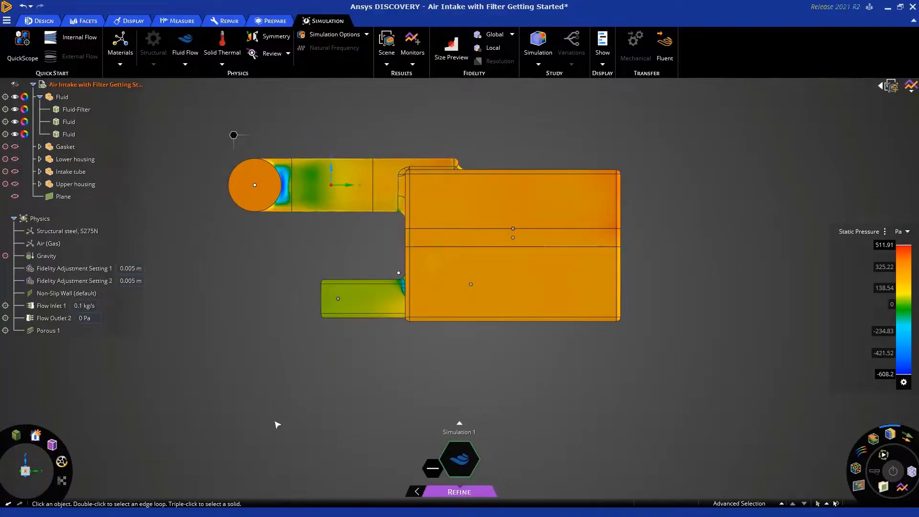
{"action": "middle_click_drag", "start_coordinate": [303, 386], "coordinate": [320, 452], "text": "shift"}
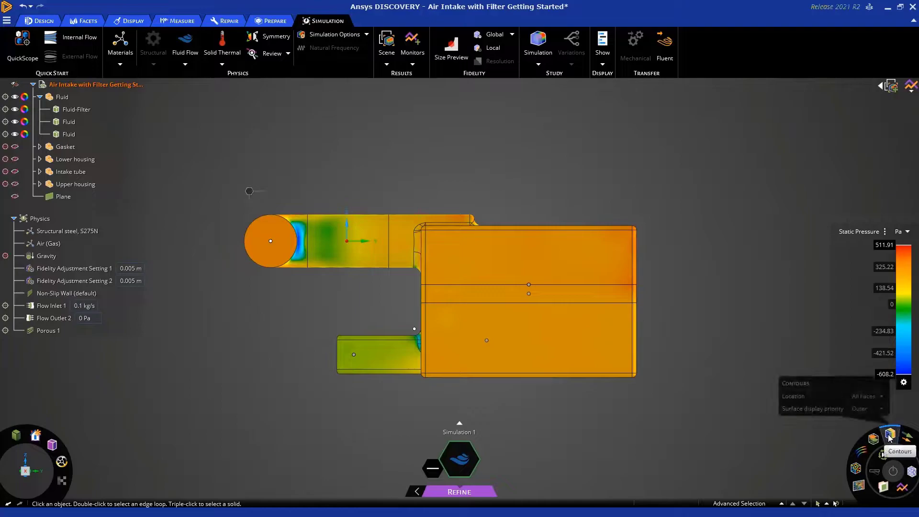
{"action": "left_click", "coordinate": [906, 437]}
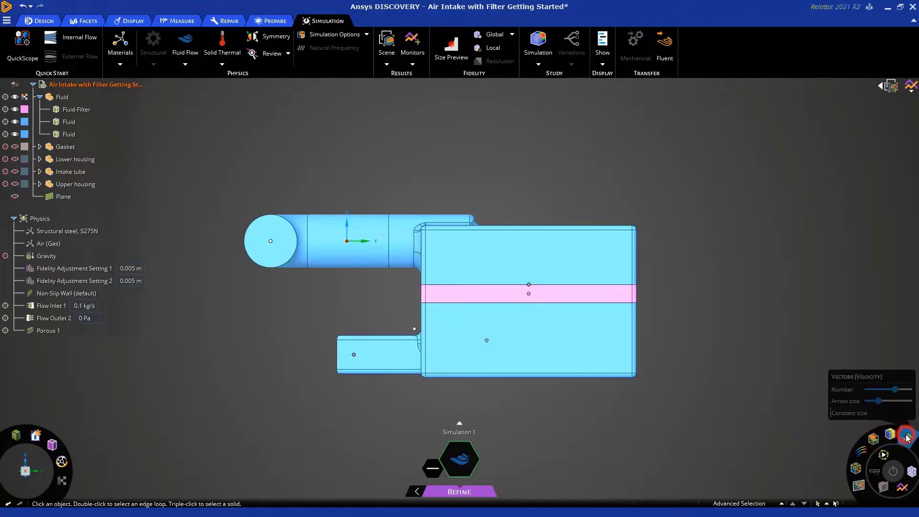
{"action": "left_click", "coordinate": [885, 232]}
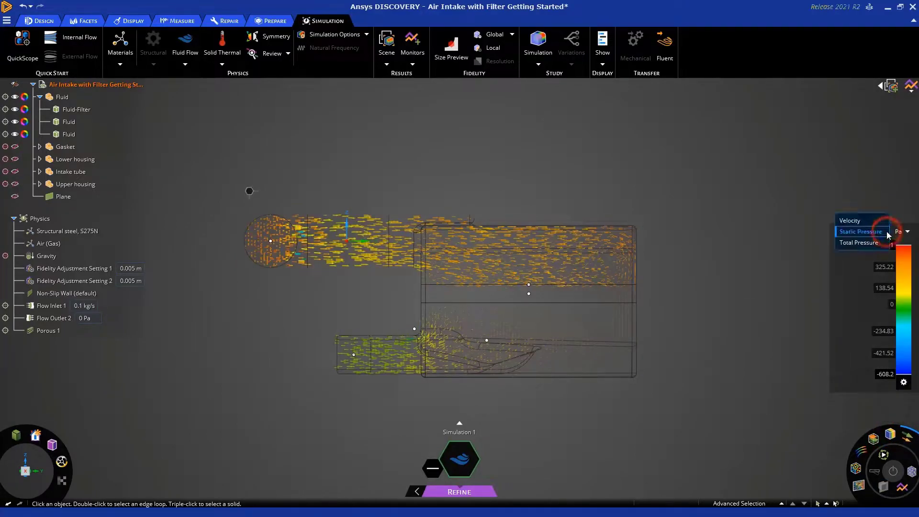
{"action": "left_click", "coordinate": [850, 220]}
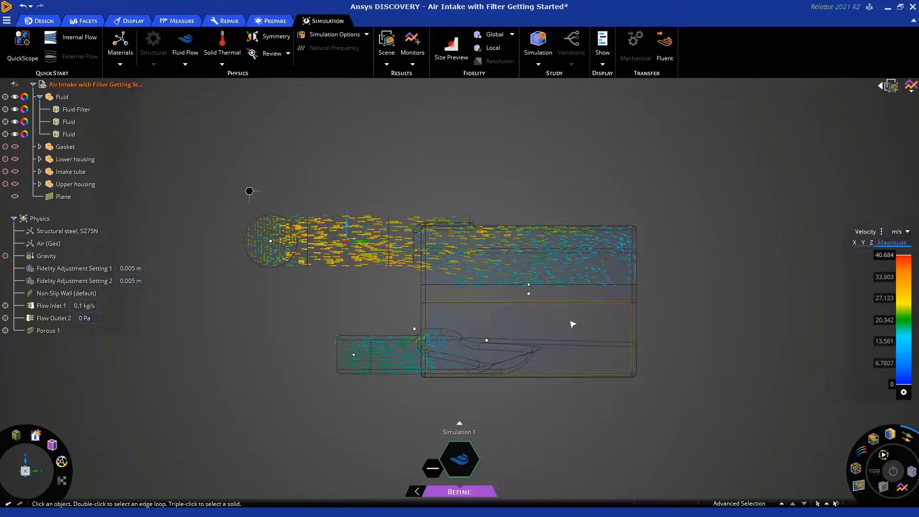
Orbit to the inlet's circular face and set the vector arrows to Constant size
{"action": "scroll", "coordinate": [559, 318], "scroll_direction": "up", "scroll_amount": 2}
{"action": "scroll", "coordinate": [558, 319], "scroll_direction": "up", "scroll_amount": 2}
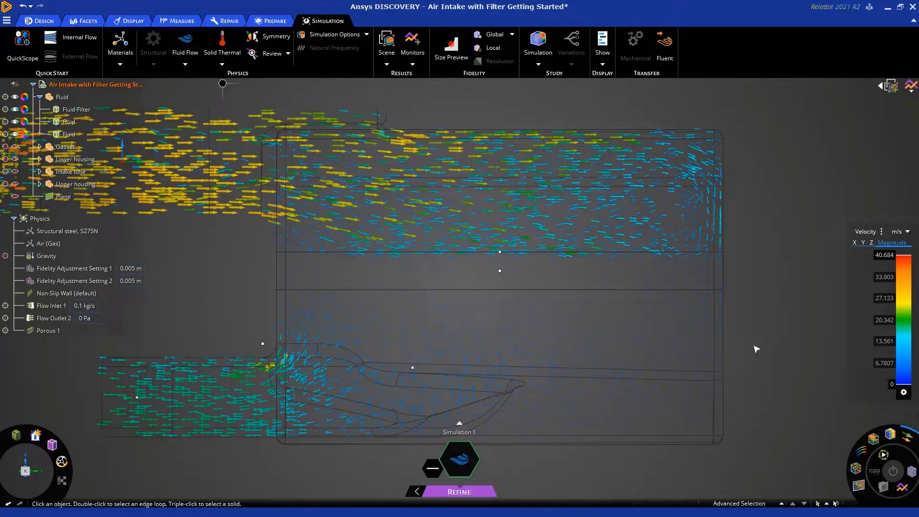
{"action": "scroll", "coordinate": [756, 349], "scroll_direction": "down", "scroll_amount": 2}
{"action": "scroll", "coordinate": [780, 334], "scroll_direction": "up", "scroll_amount": 2}
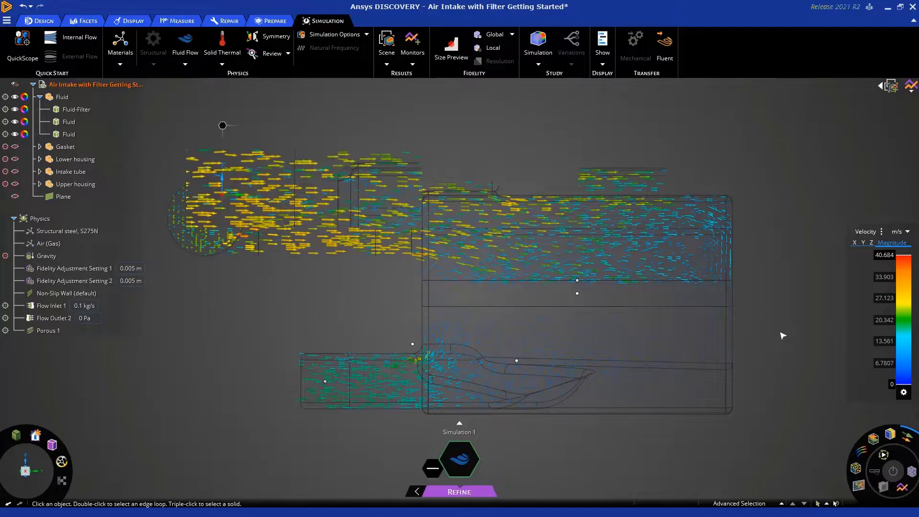
{"action": "middle_click_drag", "start_coordinate": [782, 335], "coordinate": [785, 316]}
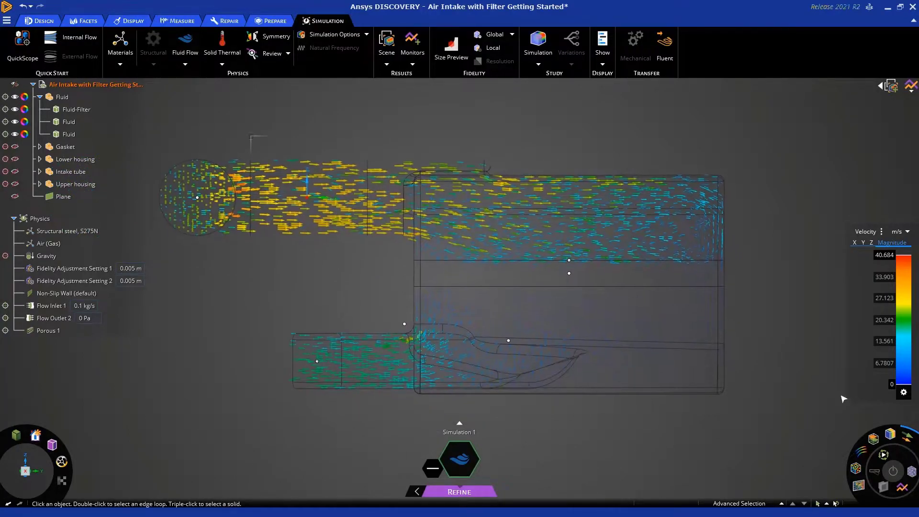
{"action": "mouse_move", "coordinate": [900, 421]}
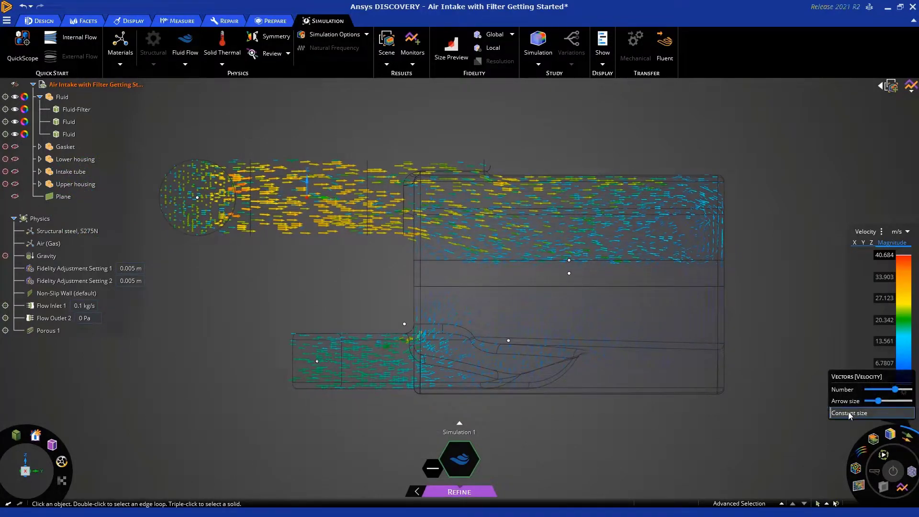
{"action": "left_click", "coordinate": [869, 412]}
Reduce the velocity arrow size and recentre the view on the filter box
{"action": "left_click_drag", "start_coordinate": [878, 400], "coordinate": [869, 402]}
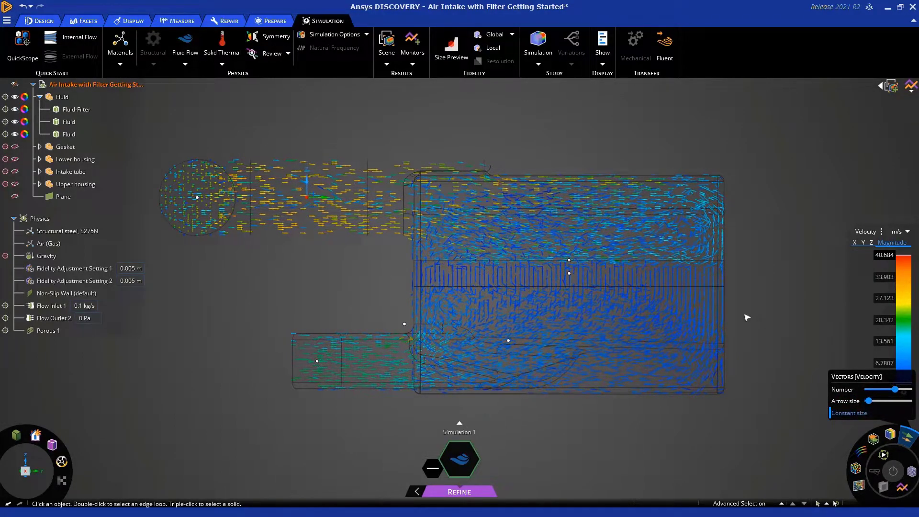
{"action": "scroll", "coordinate": [747, 317], "scroll_direction": "up", "scroll_amount": 3}
{"action": "middle_click_drag", "start_coordinate": [746, 311], "coordinate": [752, 311], "text": "shift"}
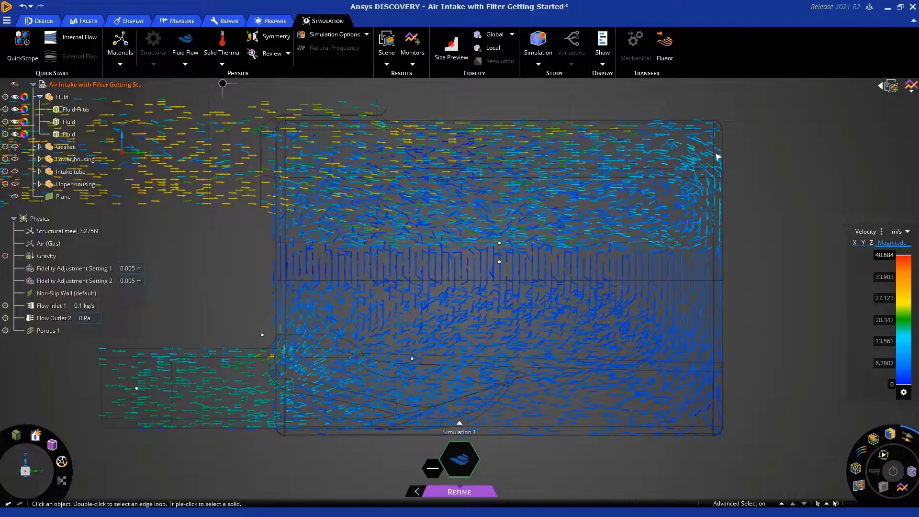
Hide the velocity vectors and return to an isometric overview of the intake
{"action": "left_click", "coordinate": [892, 87]}
{"action": "left_click", "coordinate": [912, 440]}
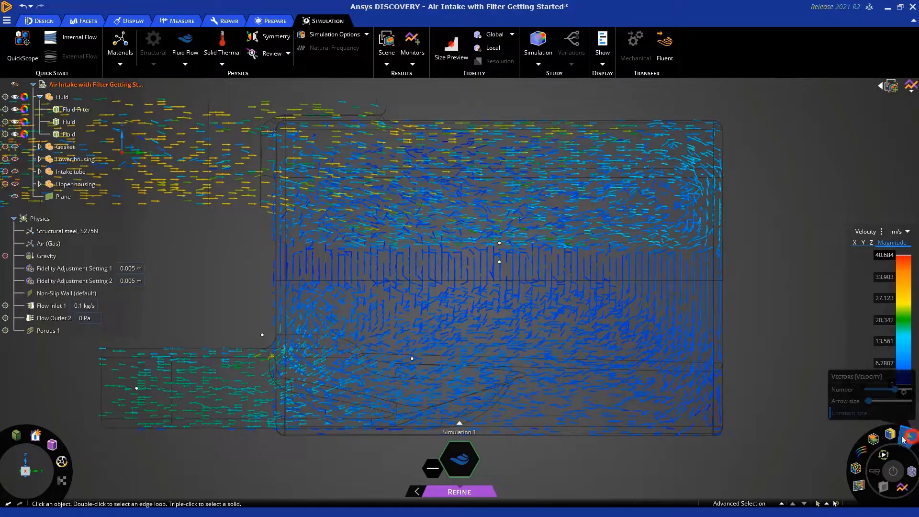
{"action": "middle_click_drag", "start_coordinate": [782, 277], "coordinate": [726, 289]}
{"action": "key", "text": "h"}
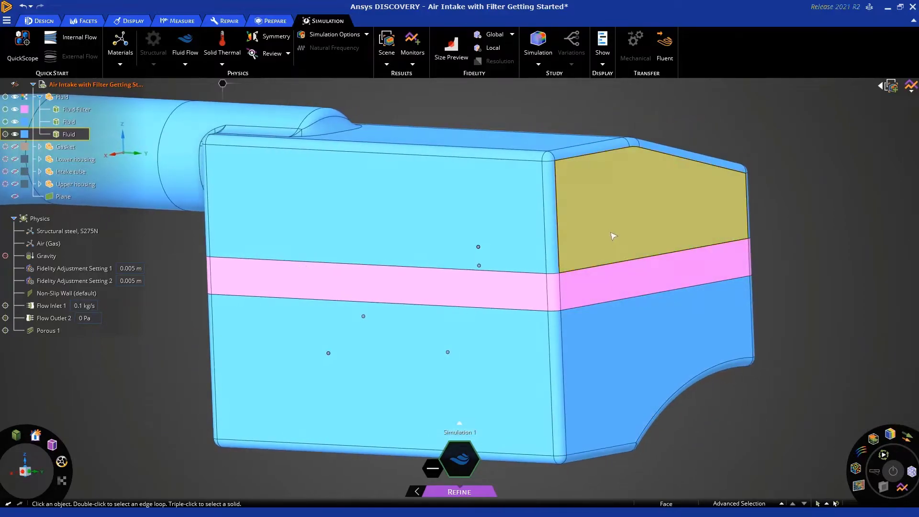
Add a velocity contour plane and rotate it lengthwise through the inlet tube and filter box
{"action": "left_click", "coordinate": [859, 486]}
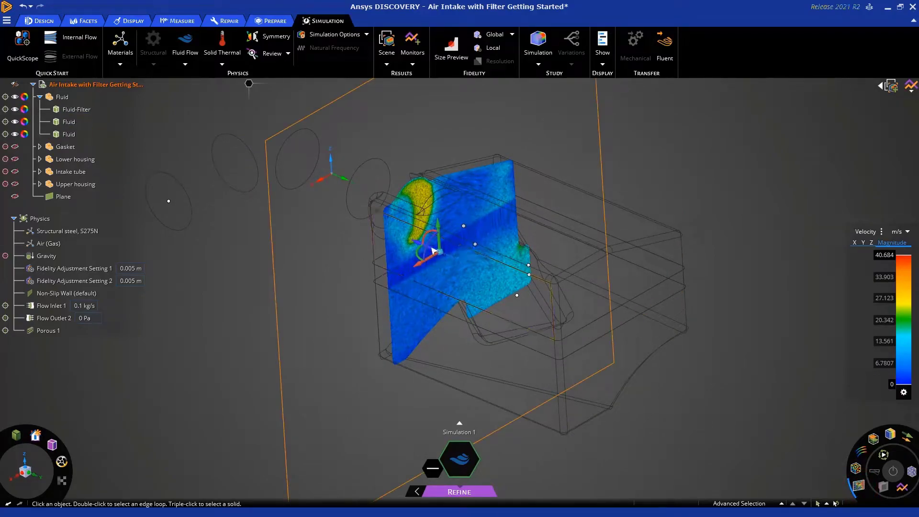
{"action": "left_click_drag", "start_coordinate": [440, 254], "coordinate": [517, 315]}
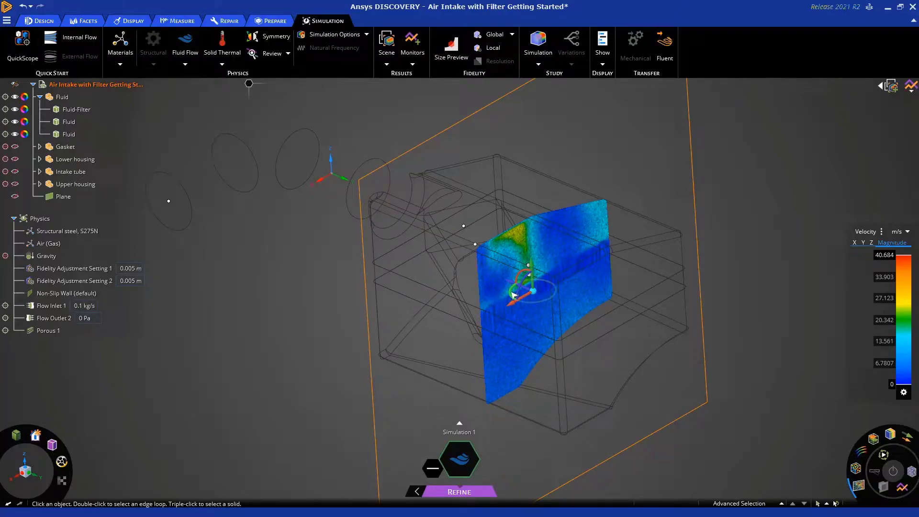
{"action": "left_click_drag", "start_coordinate": [513, 295], "coordinate": [519, 275]}
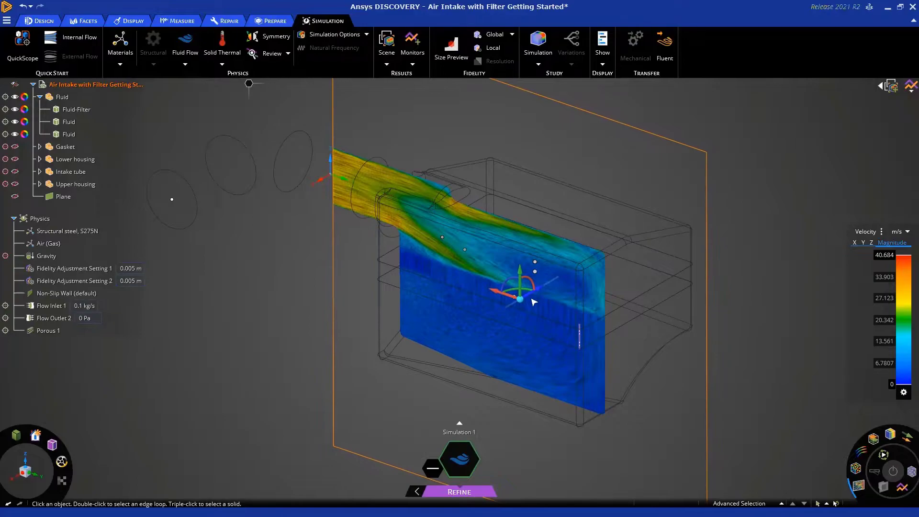
{"action": "scroll", "coordinate": [479, 314], "scroll_direction": "up", "scroll_amount": 3}
{"action": "scroll", "coordinate": [380, 299], "scroll_direction": "down", "scroll_amount": 3}
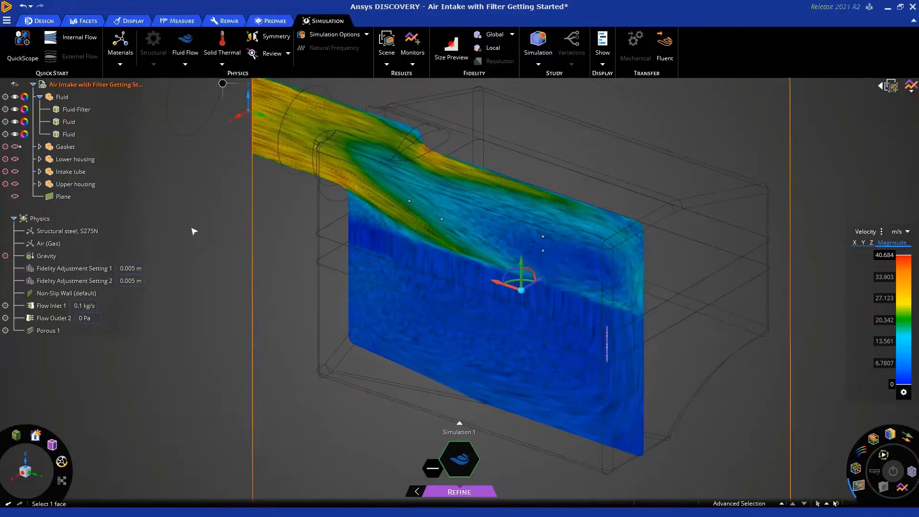
{"action": "left_click", "coordinate": [191, 225]}
{"action": "scroll", "coordinate": [220, 236], "scroll_direction": "down", "scroll_amount": 4}
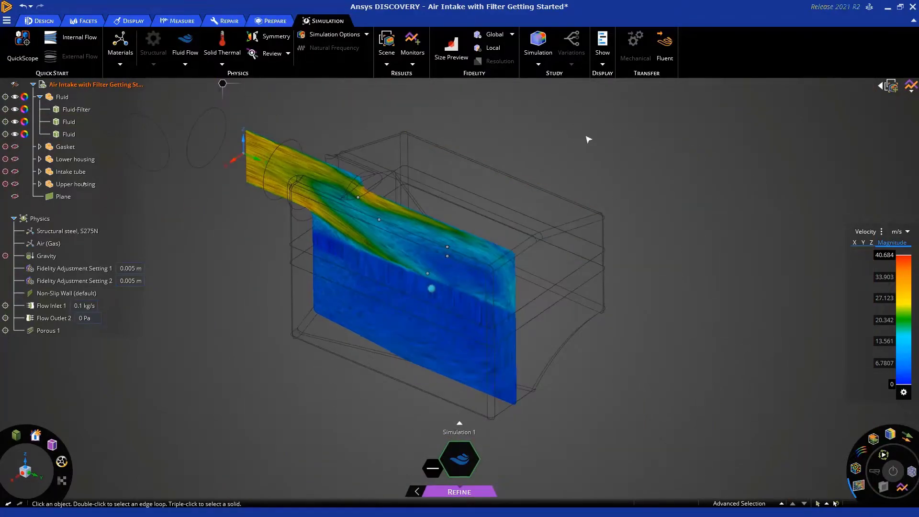
{"action": "middle_click_drag", "start_coordinate": [631, 155], "coordinate": [703, 179], "text": "shift"}
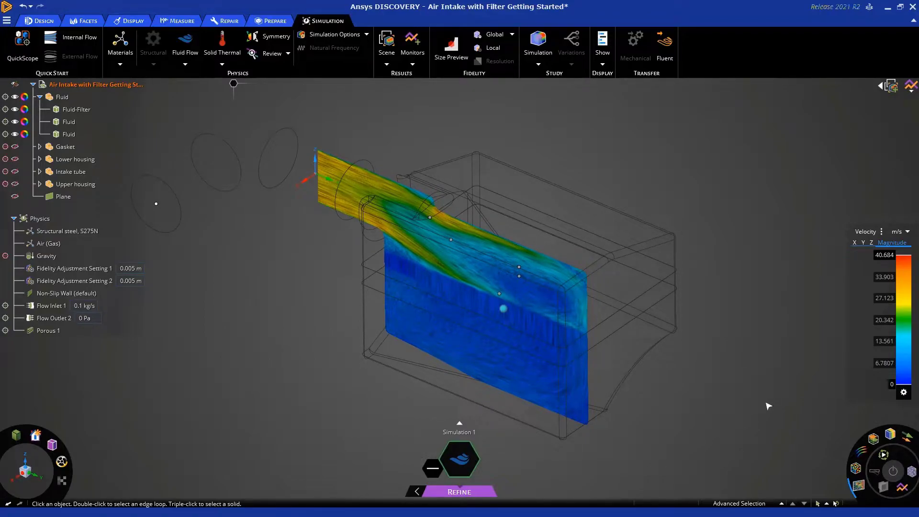
Turn the velocity vectors back on over the contour plane and orbit so the inlet tube points down
{"action": "left_click", "coordinate": [906, 437]}
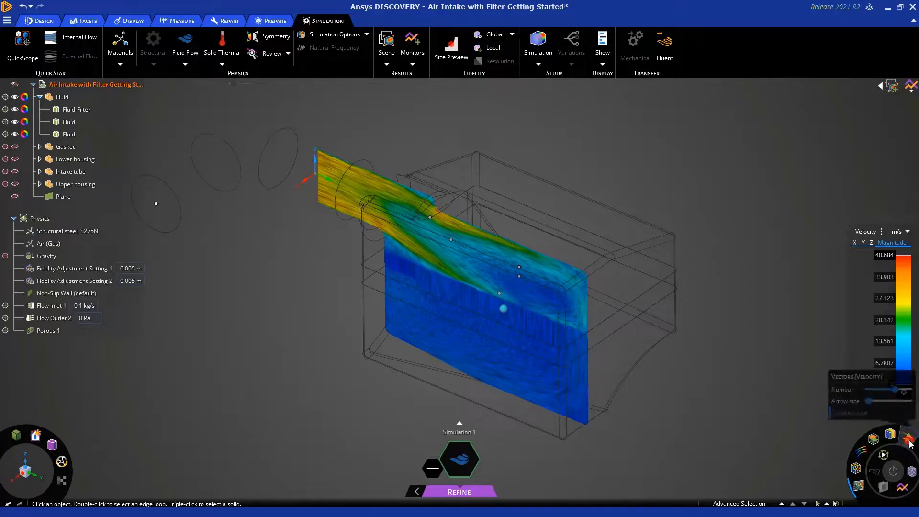
{"action": "middle_click_drag", "start_coordinate": [716, 440], "coordinate": [697, 252]}
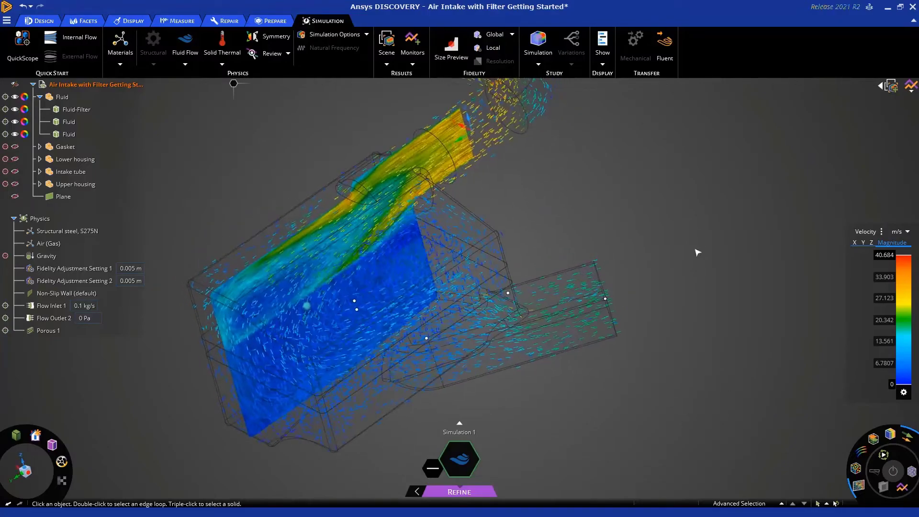
{"action": "scroll", "coordinate": [665, 204], "scroll_direction": "down", "scroll_amount": 2}
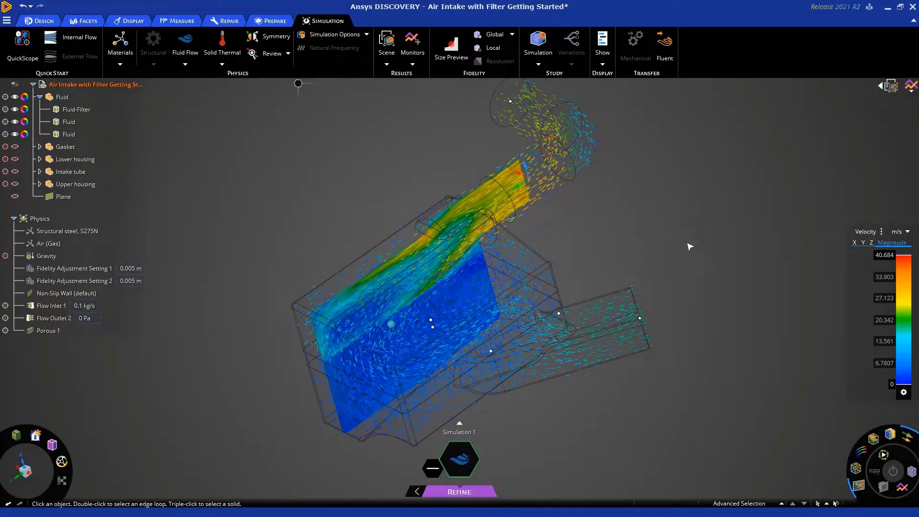
{"action": "middle_click_drag", "start_coordinate": [701, 381], "coordinate": [661, 372]}
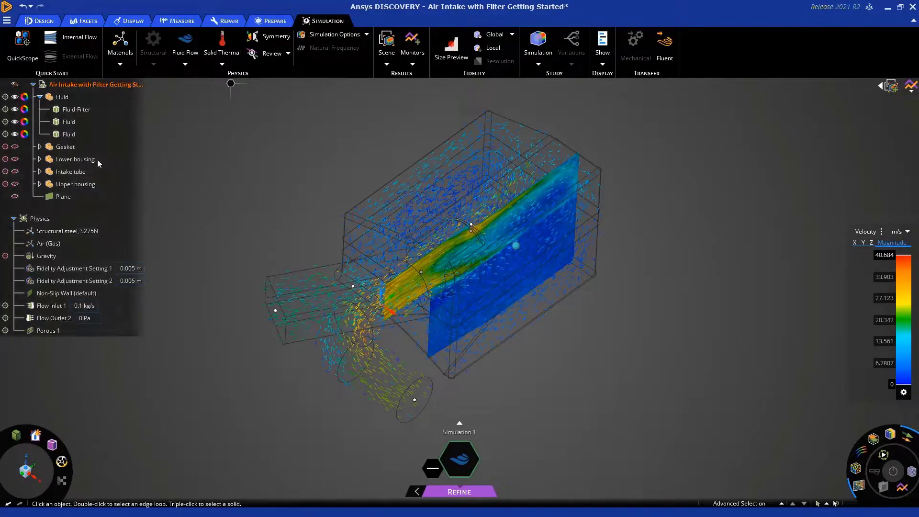
Unhide the Gasket, Lower housing, Intake tube and Upper housing bodies, then select the upper housing's top face
{"action": "left_click", "coordinate": [15, 147]}
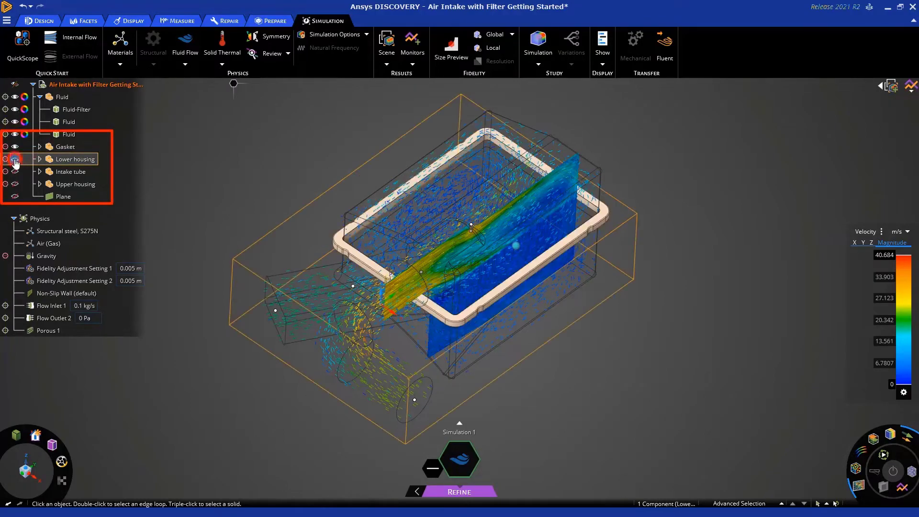
{"action": "left_click", "coordinate": [15, 159]}
{"action": "left_click", "coordinate": [15, 172]}
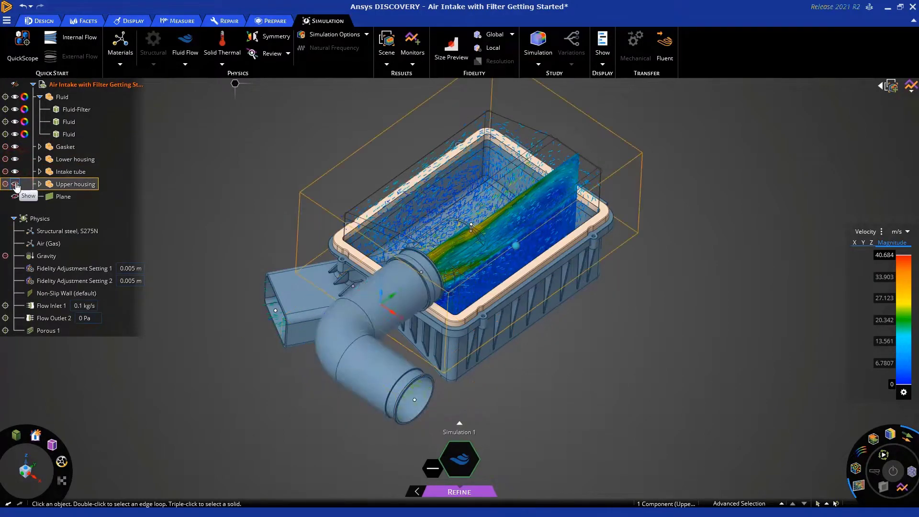
{"action": "left_click", "coordinate": [15, 184]}
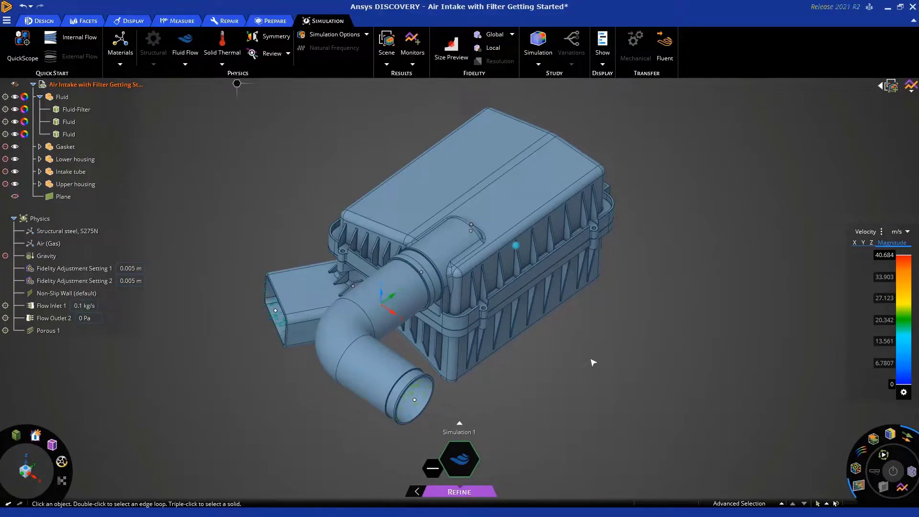
{"action": "left_click", "coordinate": [514, 203]}
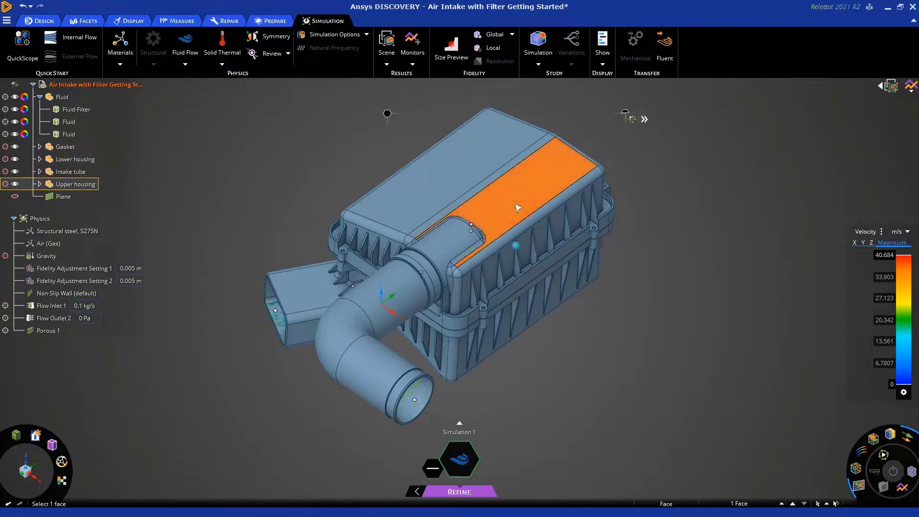
Make the upper housing, duct and intake tube transparent, then reframe the view with the pipe extending right
{"action": "left_click", "coordinate": [312, 286], "text": "ctrl"}
{"action": "left_click", "coordinate": [377, 365], "text": "ctrl"}
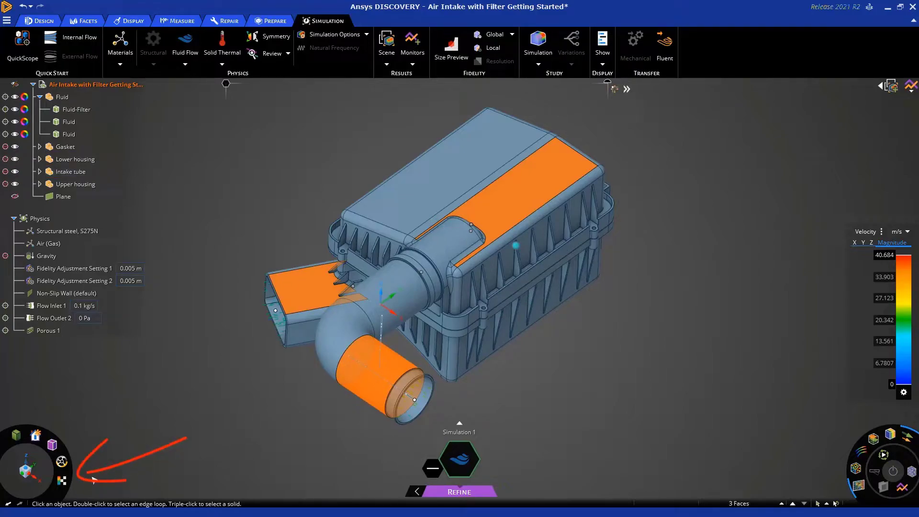
{"action": "left_click", "coordinate": [64, 482]}
{"action": "left_click", "coordinate": [242, 447]}
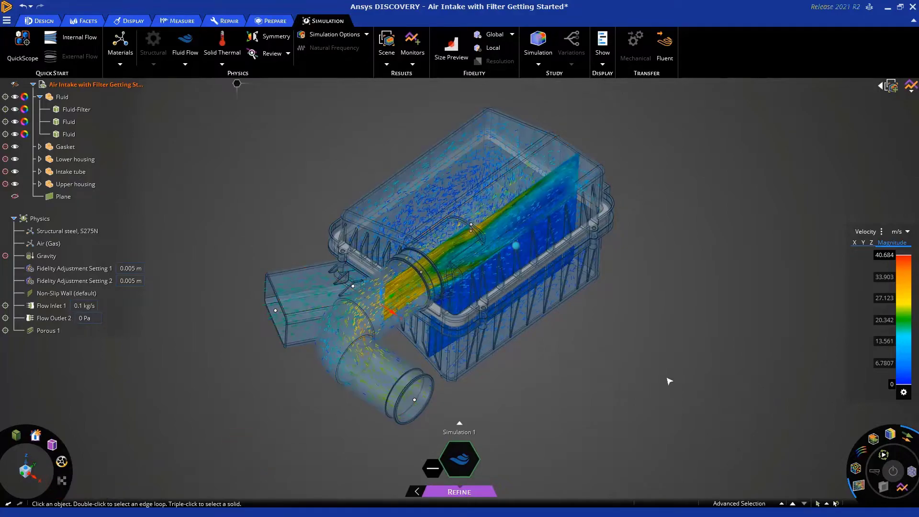
{"action": "middle_click_drag", "start_coordinate": [641, 370], "coordinate": [721, 297]}
{"action": "scroll", "coordinate": [721, 297], "scroll_direction": "up", "scroll_amount": 2}
{"action": "scroll", "coordinate": [697, 276], "scroll_direction": "up", "scroll_amount": 1}
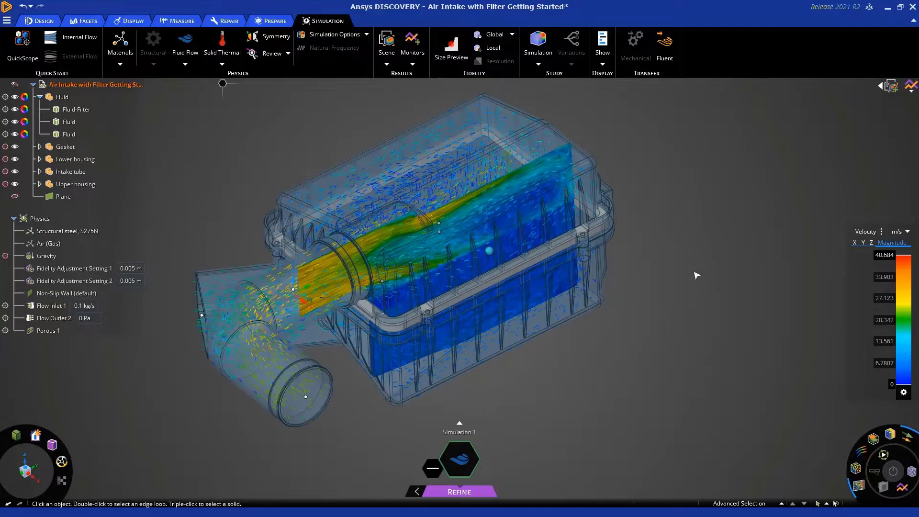
{"action": "mouse_move", "coordinate": [694, 250]}
{"action": "middle_mouse_down", "text": "shift"}
{"action": "mouse_move", "coordinate": [712, 270]}
{"action": "mouse_move", "coordinate": [733, 217]}
{"action": "mouse_move", "coordinate": [762, 388]}
{"action": "mouse_move", "coordinate": [712, 415]}
{"action": "middle_mouse_up", "text": "shift"}
{"action": "scroll", "coordinate": [719, 367], "scroll_direction": "up", "scroll_amount": 1}
{"action": "middle_click_drag", "start_coordinate": [719, 366], "coordinate": [699, 380]}
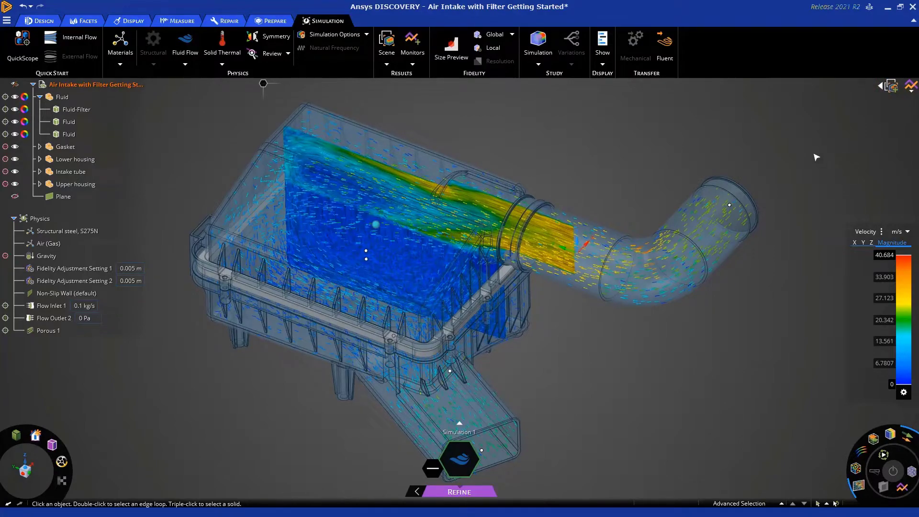
Open the saved scenes gallery and step through Scenes 1, 2 and 3
{"action": "left_click", "coordinate": [880, 86]}
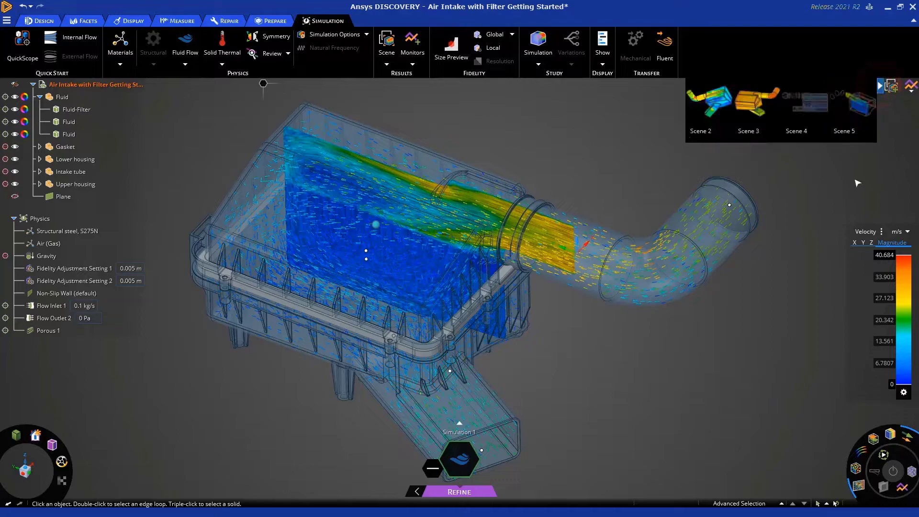
{"action": "left_click_drag", "start_coordinate": [799, 142], "coordinate": [736, 140]}
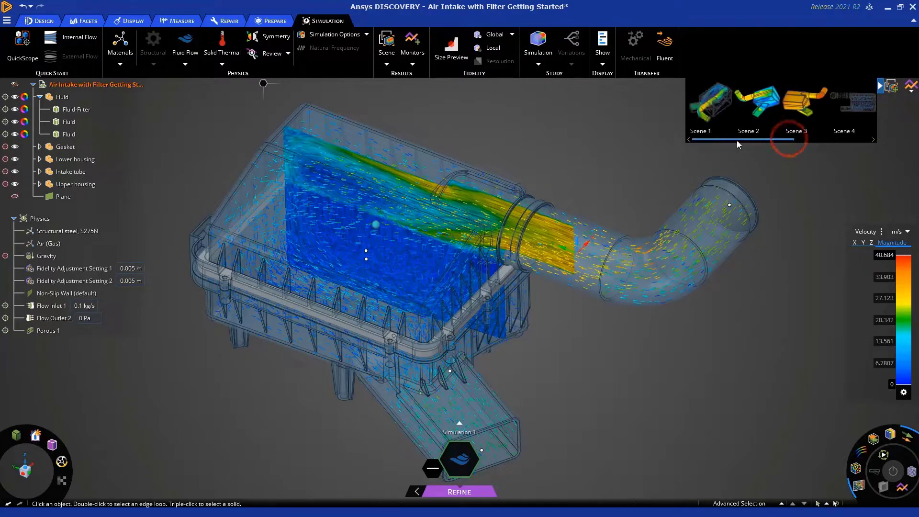
{"action": "left_click", "coordinate": [706, 106]}
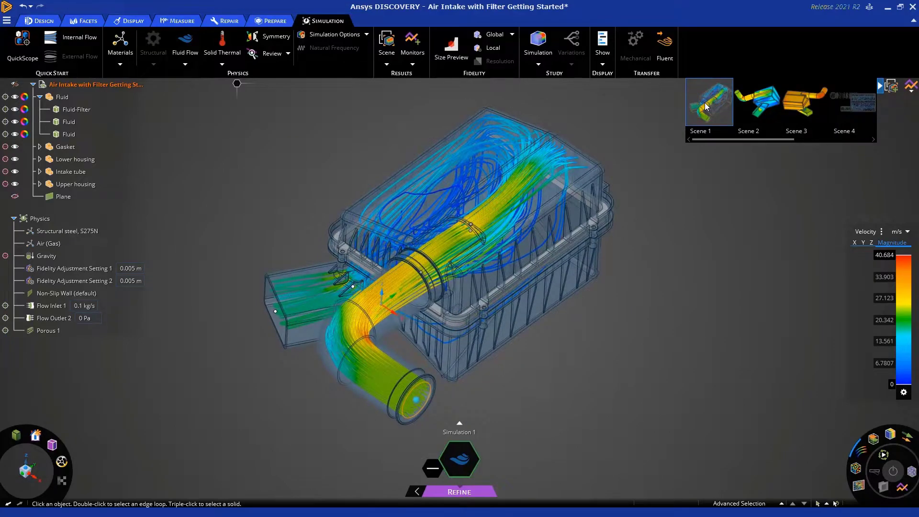
{"action": "left_click", "coordinate": [755, 108]}
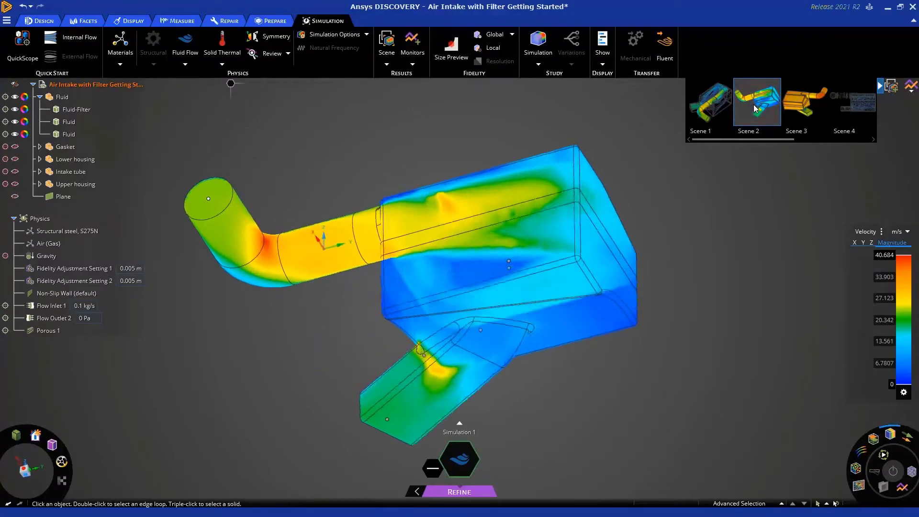
{"action": "left_click", "coordinate": [793, 108]}
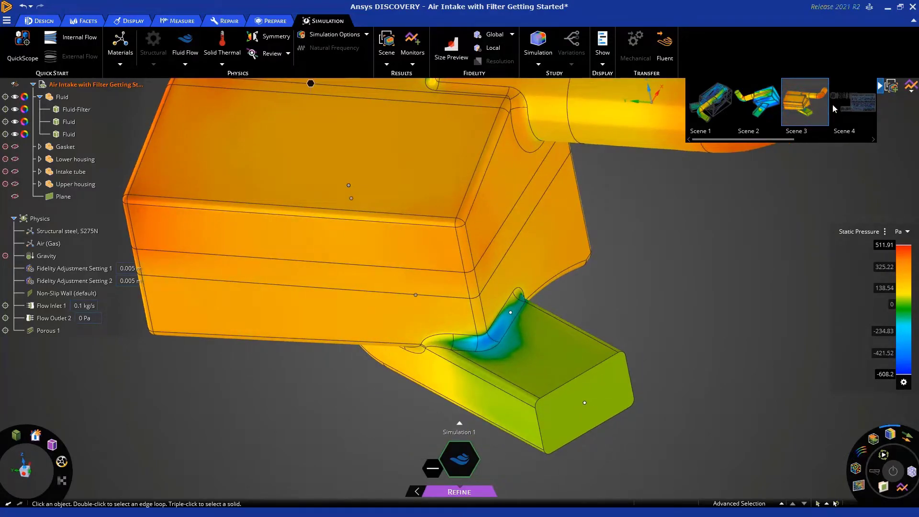
Continue through saved Scenes 4, 5 and 6, ending on Scene 7
{"action": "left_click", "coordinate": [853, 107]}
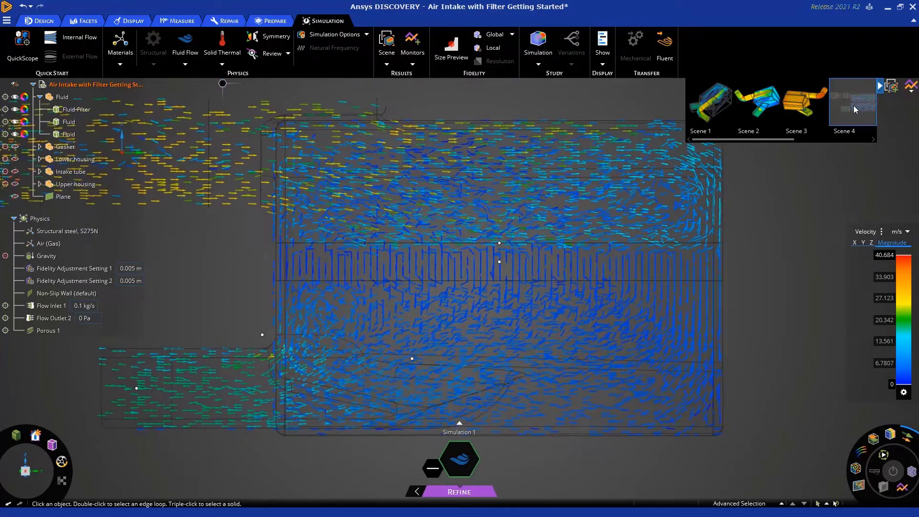
{"action": "left_click_drag", "start_coordinate": [776, 140], "coordinate": [846, 144]}
{"action": "left_click", "coordinate": [780, 107]}
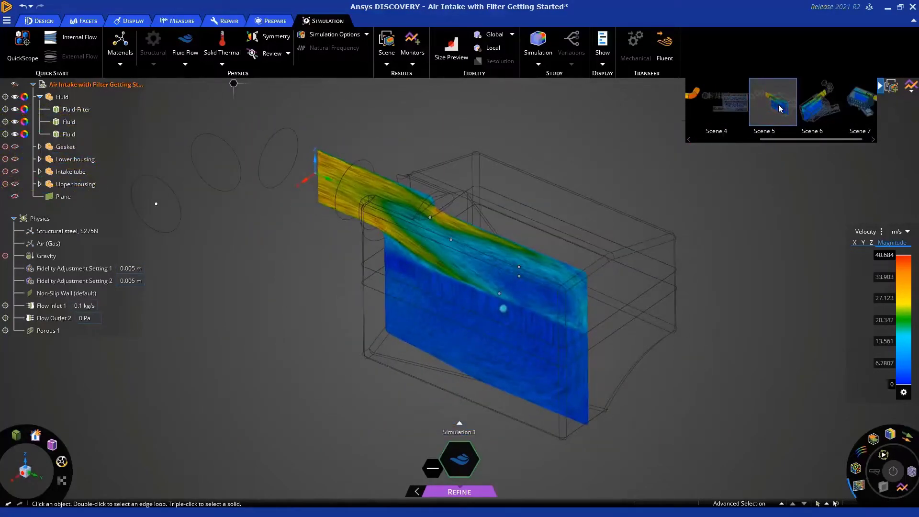
{"action": "left_click", "coordinate": [819, 108]}
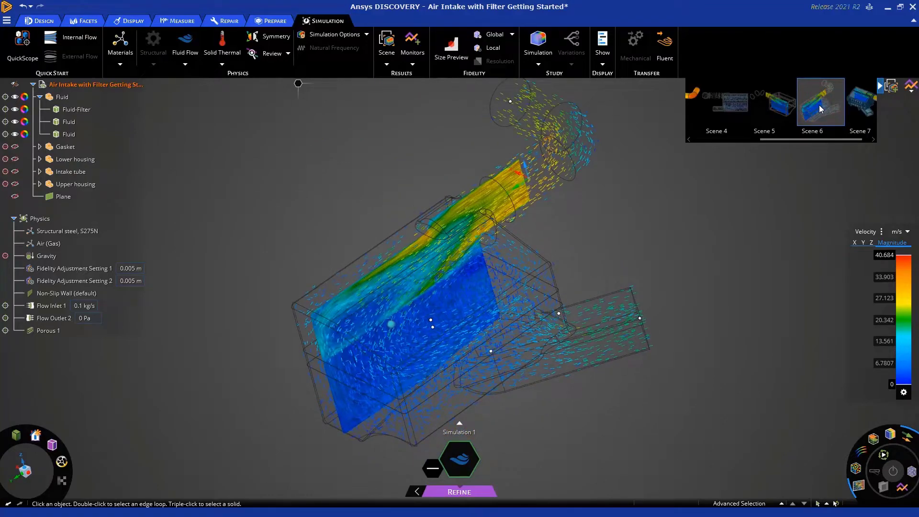
{"action": "left_click", "coordinate": [857, 108]}
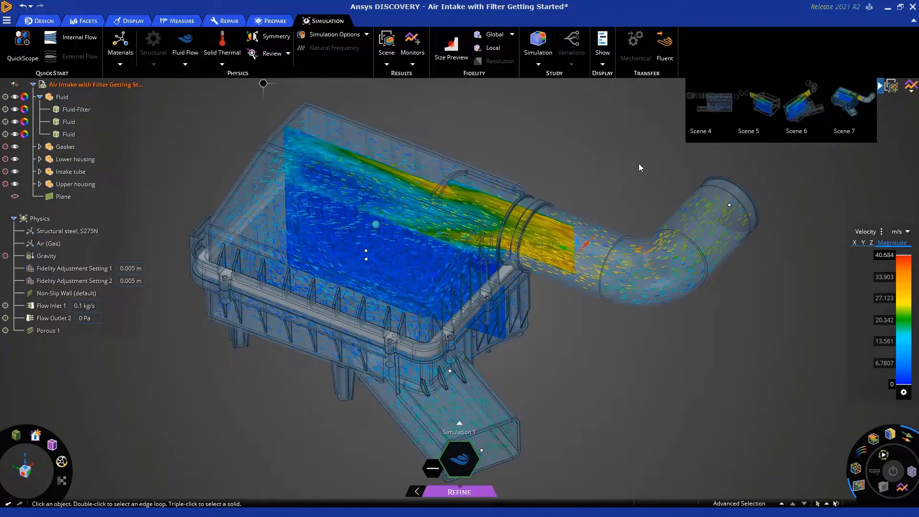
Hide the scene gallery and show the Monitors panel with 386.91 Pa pressure drop and 40.684 m/s max velocity
{"action": "left_click", "coordinate": [881, 87]}
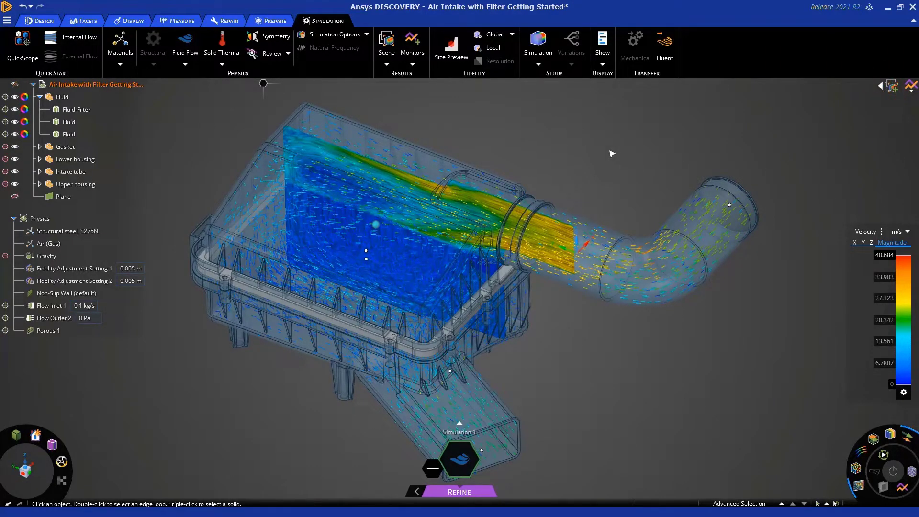
{"action": "left_click", "coordinate": [910, 85]}
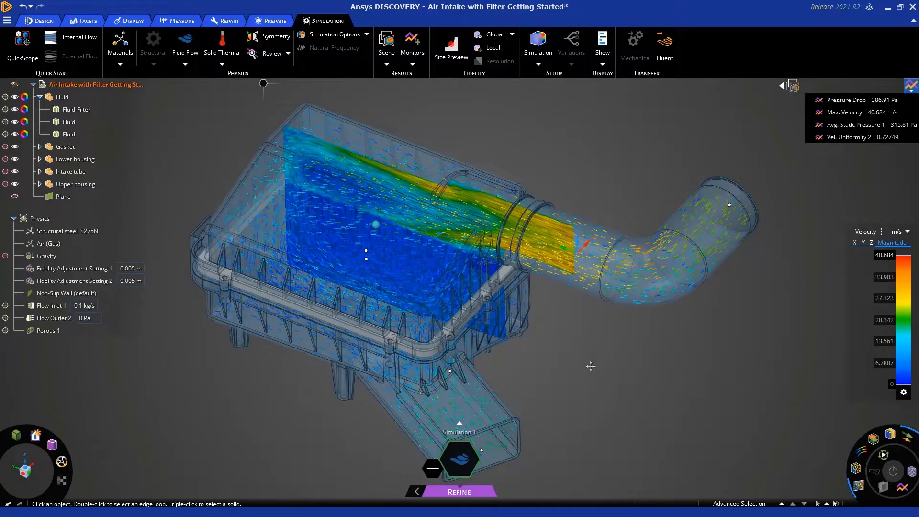
{"action": "middle_click_drag", "start_coordinate": [590, 367], "coordinate": [614, 369], "text": "shift"}
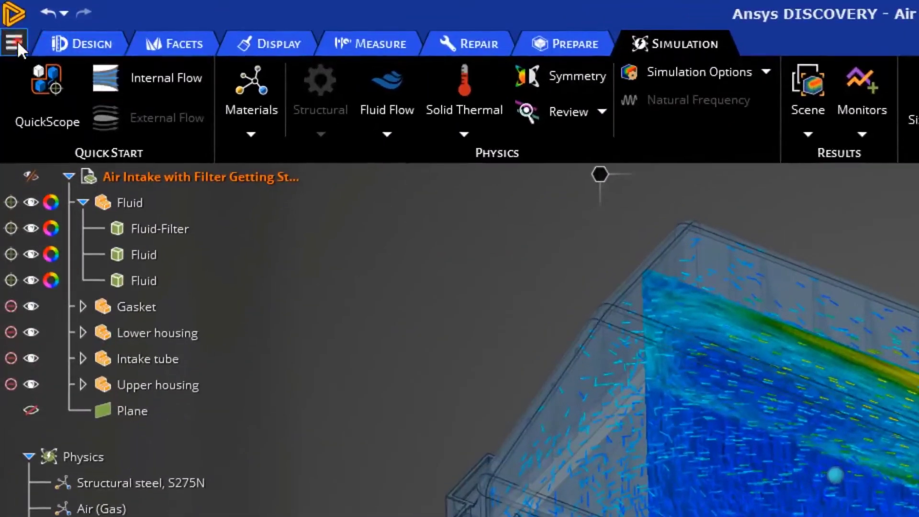
Create a simulation report from the main menu and save it as 'Air Intake with Filter.htm'
{"action": "left_click", "coordinate": [8, 20]}
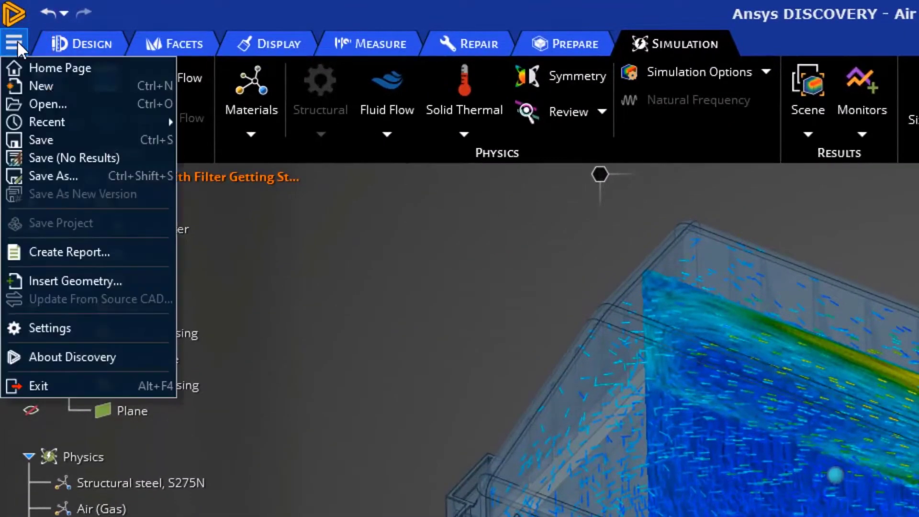
{"action": "left_click", "coordinate": [59, 250]}
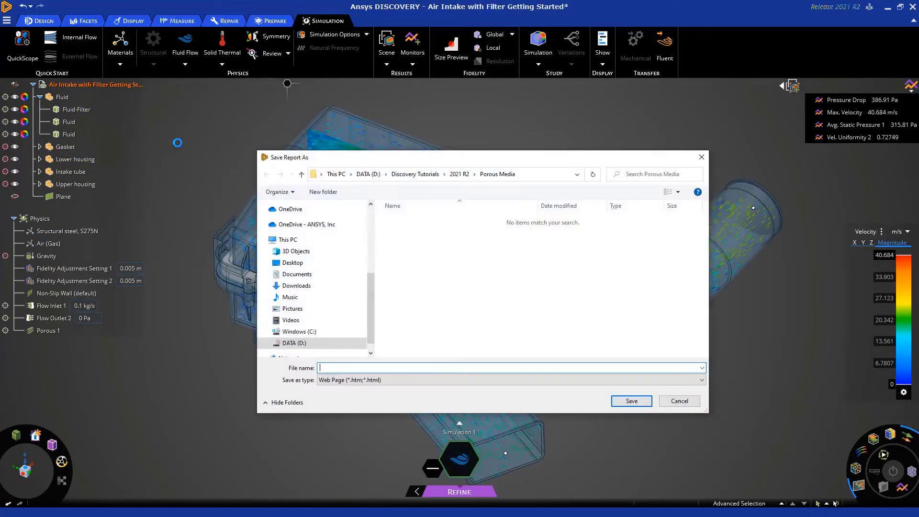
{"action": "left_click", "coordinate": [397, 367]}
{"action": "type", "text": "Air"}
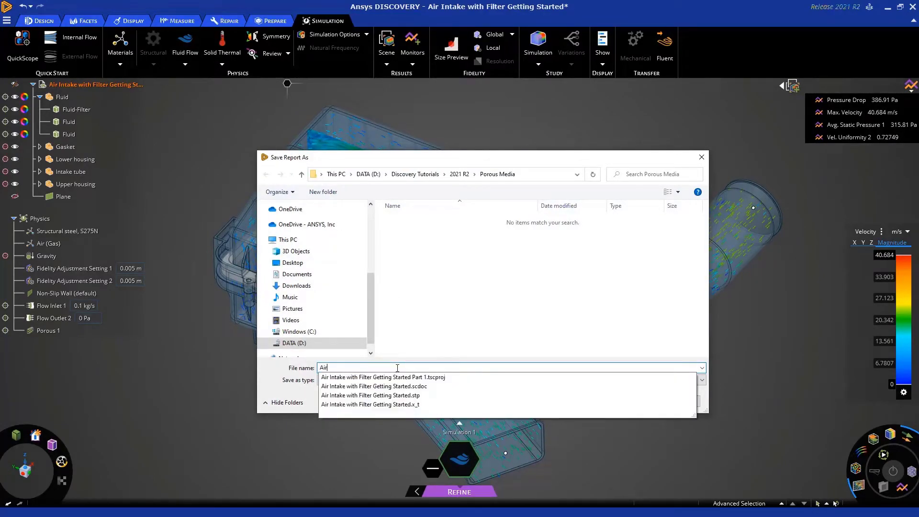
{"action": "type", "text": " Intake with Filter"}
{"action": "left_click", "coordinate": [473, 291]}
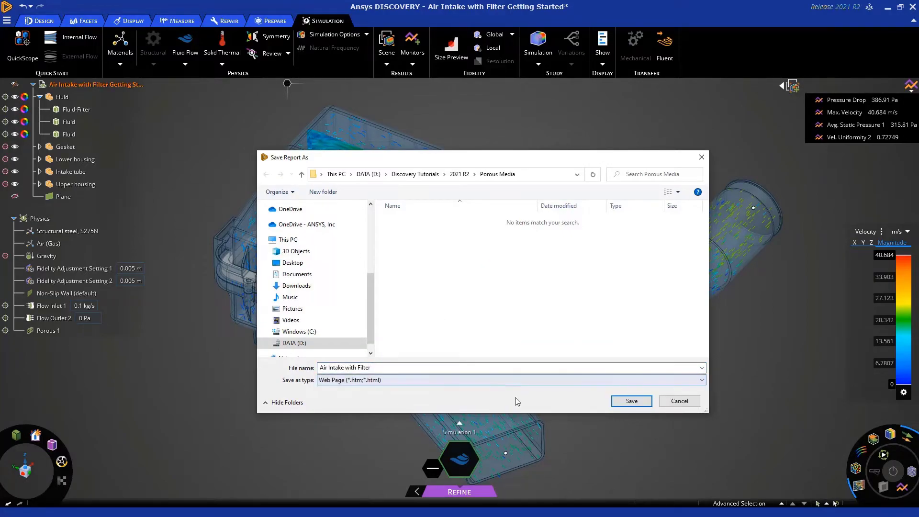
{"action": "left_click", "coordinate": [615, 402]}
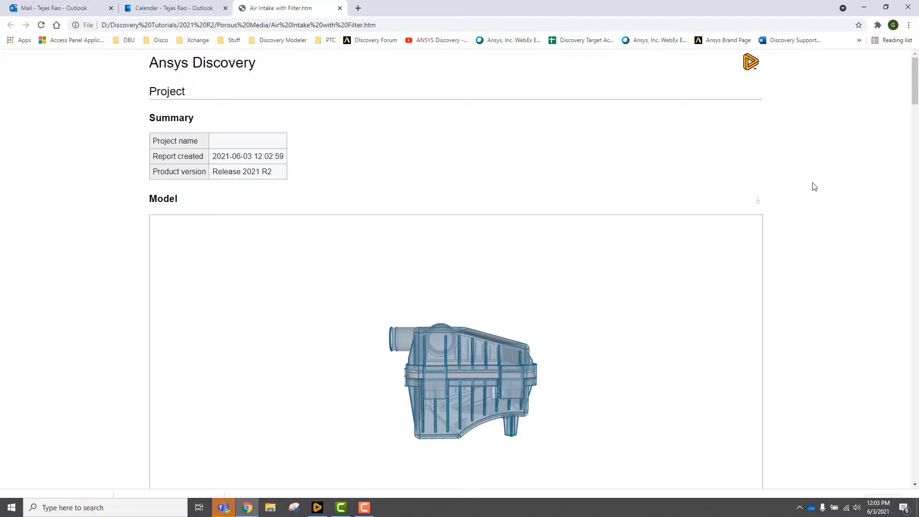
Scroll down the HTML report to its 3-D model viewer and rotate the model
{"action": "scroll", "coordinate": [826, 203], "scroll_direction": "down", "scroll_amount": 1}
{"action": "scroll", "coordinate": [827, 202], "scroll_direction": "down", "scroll_amount": 2}
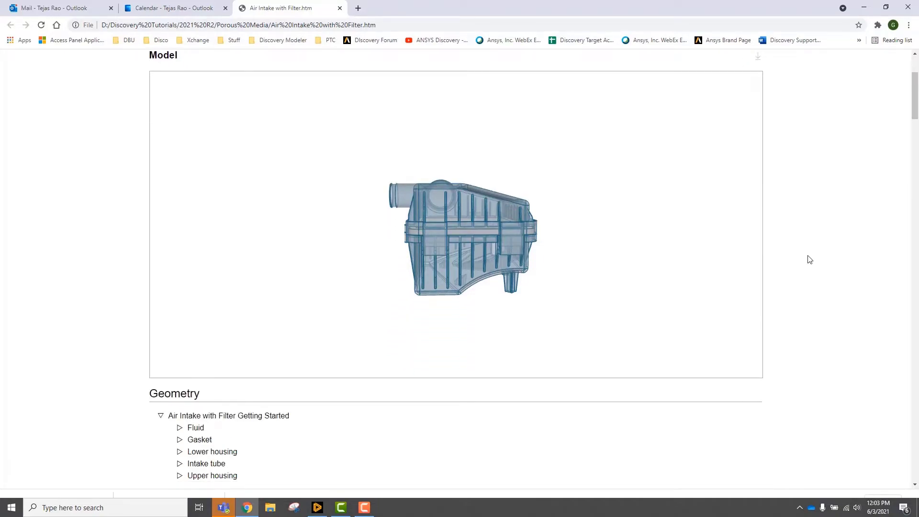
{"action": "left_click_drag", "start_coordinate": [454, 241], "coordinate": [416, 251]}
Scroll through the report's setup tables, monitors and scene images, then return to Ansys Discovery
{"action": "scroll", "coordinate": [788, 234], "scroll_direction": "down", "scroll_amount": 1}
{"action": "scroll", "coordinate": [789, 235], "scroll_direction": "down", "scroll_amount": 6}
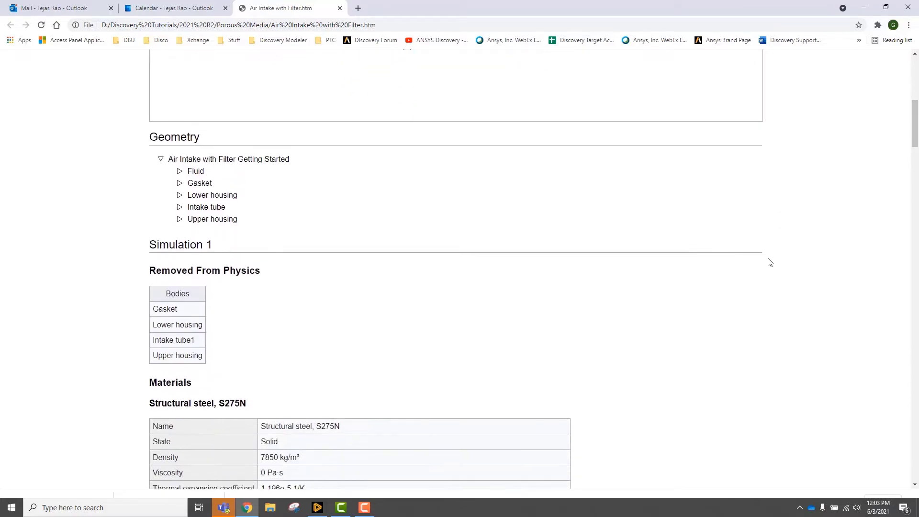
{"action": "scroll", "coordinate": [478, 206], "scroll_direction": "down", "scroll_amount": 2}
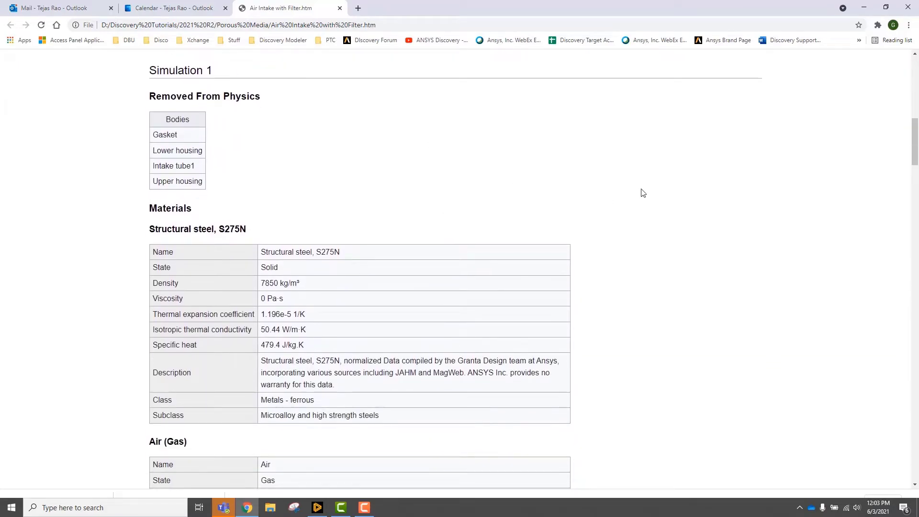
{"action": "scroll", "coordinate": [643, 194], "scroll_direction": "down", "scroll_amount": 4}
{"action": "scroll", "coordinate": [659, 200], "scroll_direction": "down", "scroll_amount": 12}
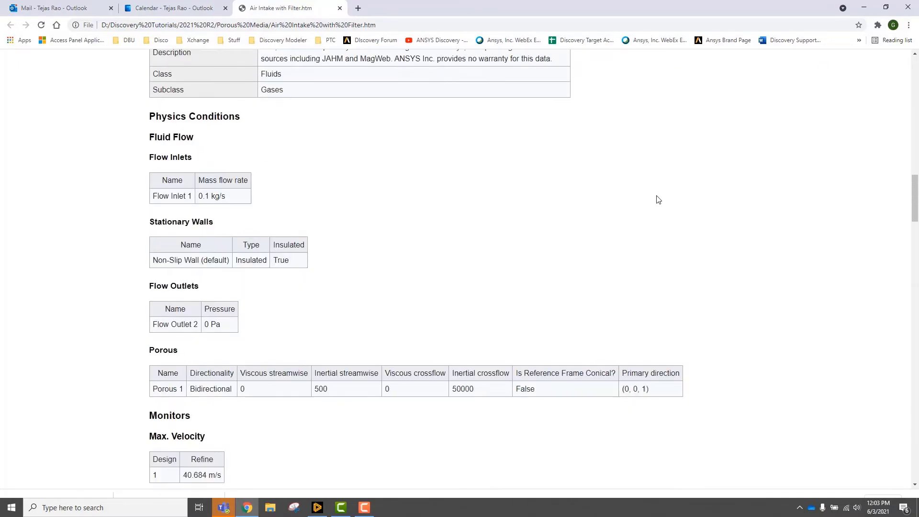
{"action": "scroll", "coordinate": [695, 204], "scroll_direction": "down", "scroll_amount": 8}
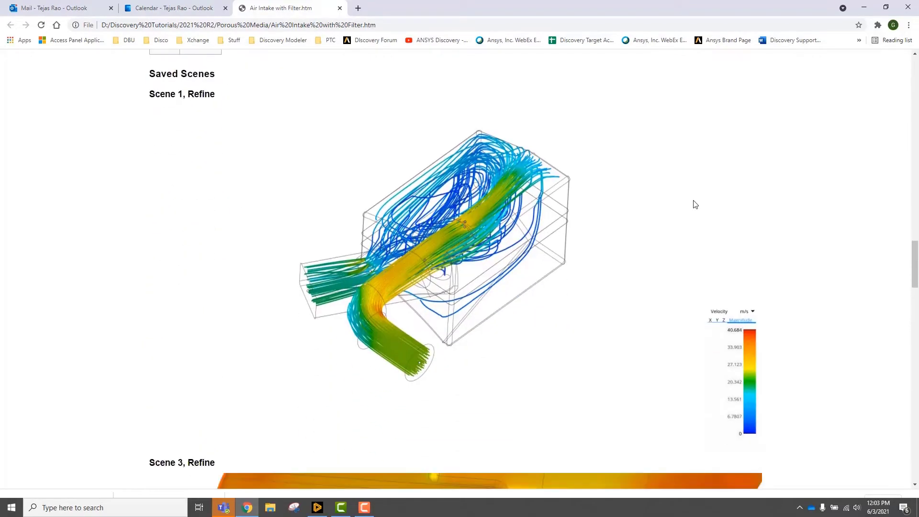
{"action": "scroll", "coordinate": [720, 189], "scroll_direction": "down", "scroll_amount": 2}
{"action": "scroll", "coordinate": [732, 190], "scroll_direction": "down", "scroll_amount": 12}
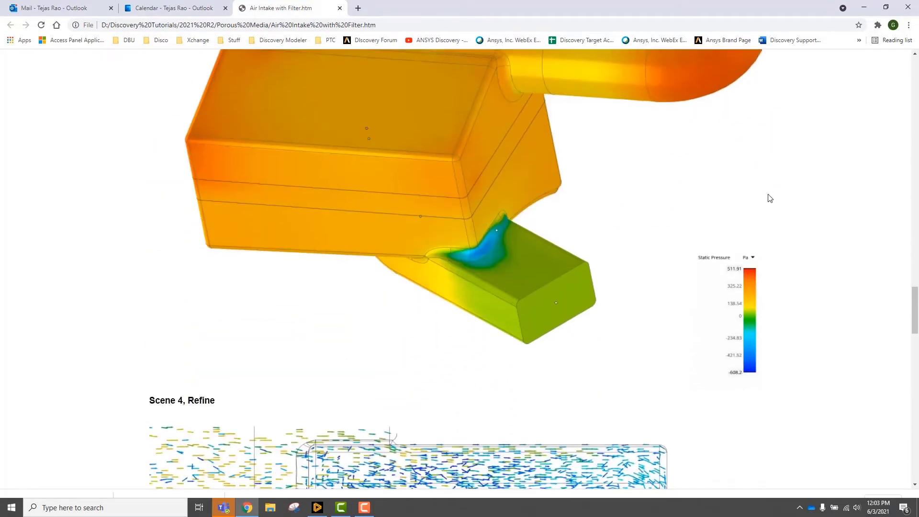
{"action": "scroll", "coordinate": [776, 203], "scroll_direction": "down", "scroll_amount": 13}
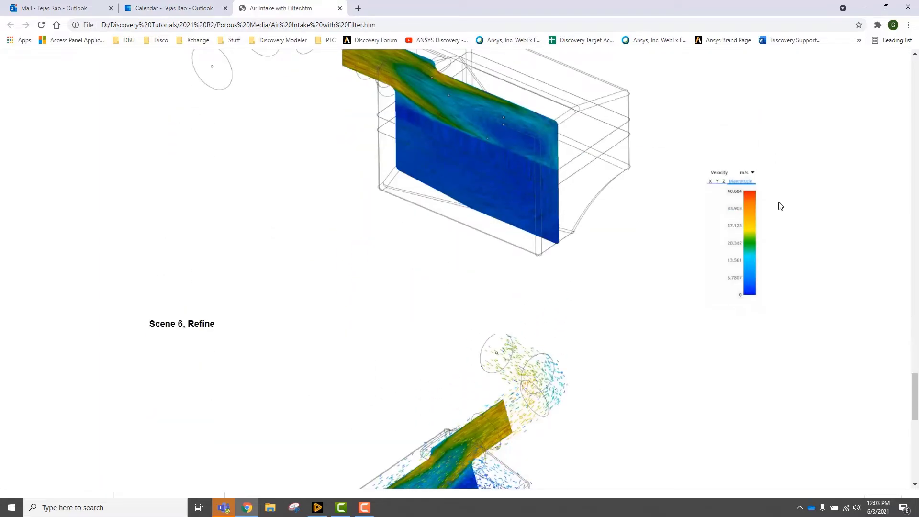
{"action": "scroll", "coordinate": [780, 206], "scroll_direction": "down", "scroll_amount": 8}
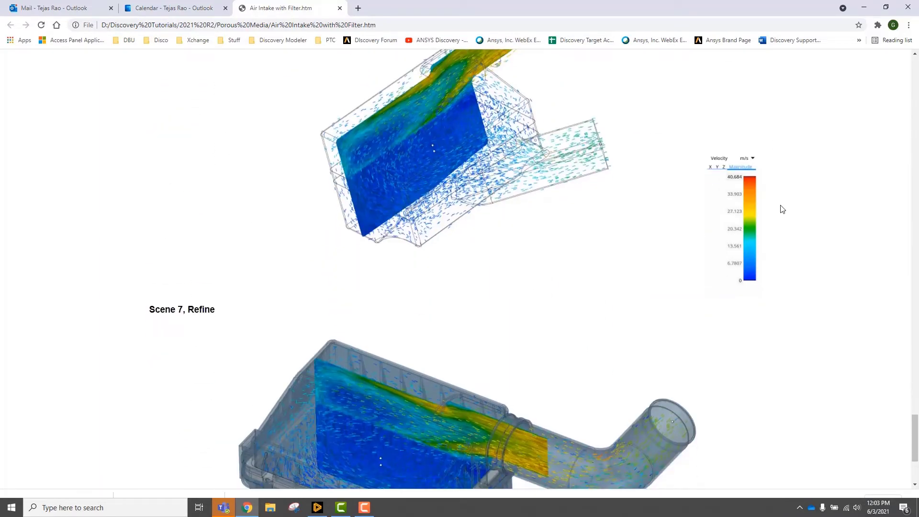
{"action": "scroll", "coordinate": [782, 209], "scroll_direction": "down", "scroll_amount": 4}
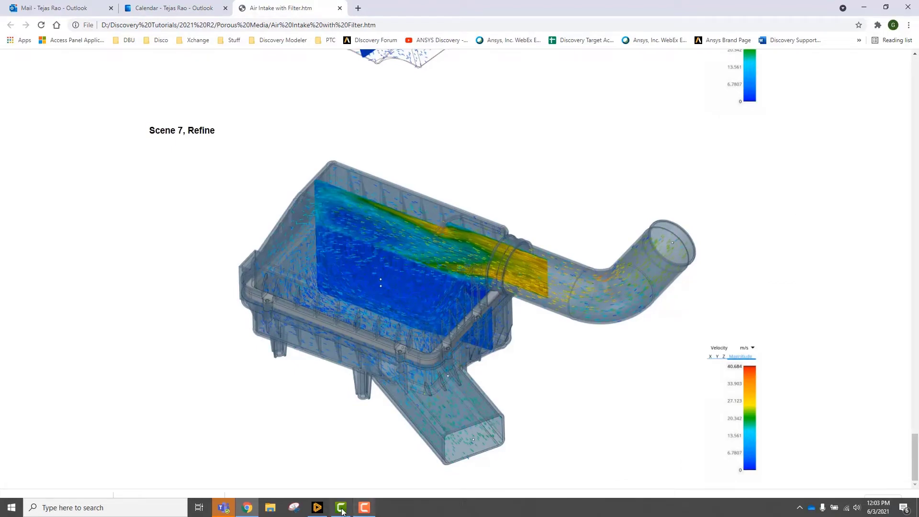
{"action": "left_click", "coordinate": [317, 506]}
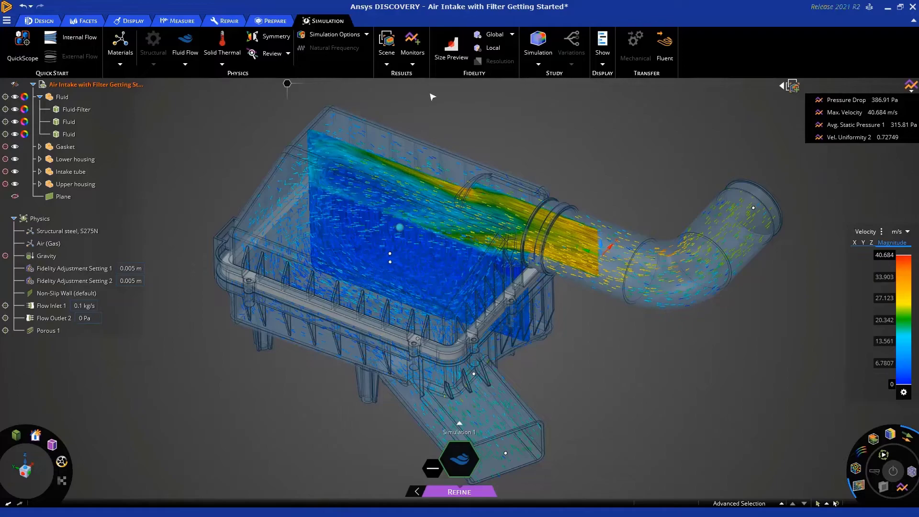
{"action": "left_click", "coordinate": [387, 64]}
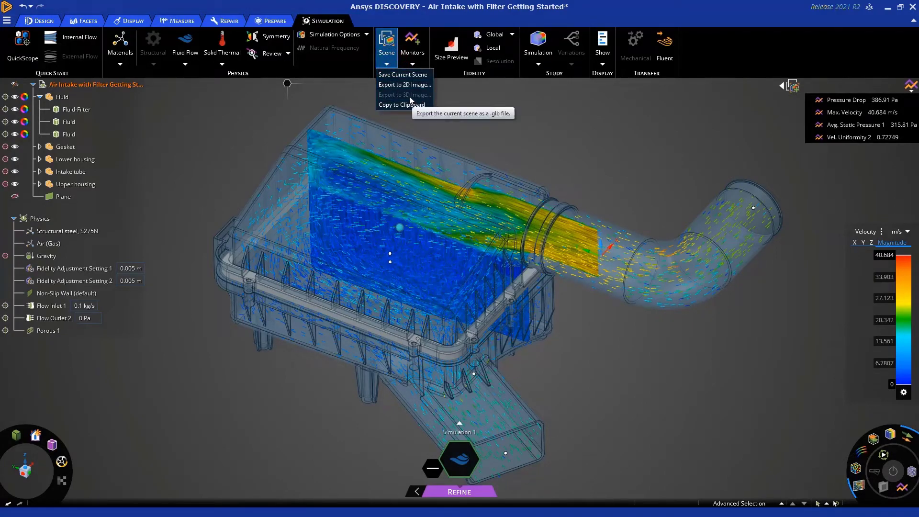
{"action": "left_click", "coordinate": [599, 166]}
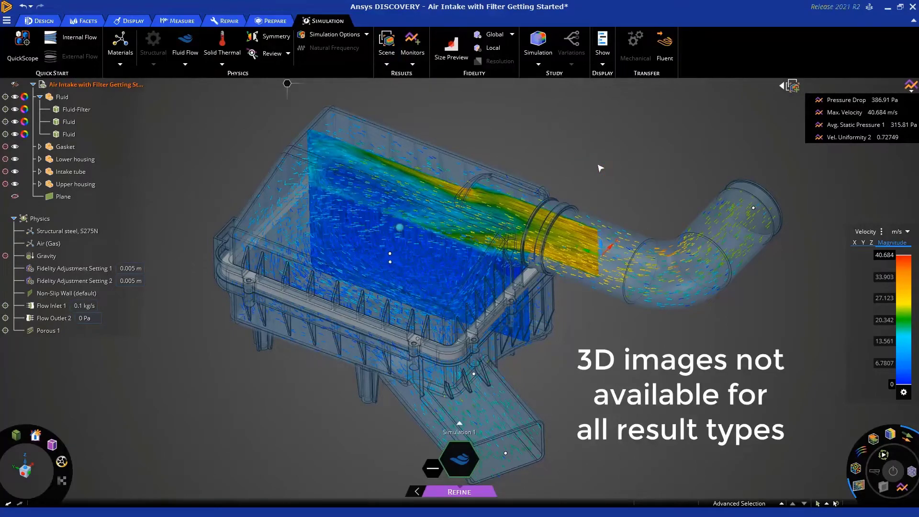